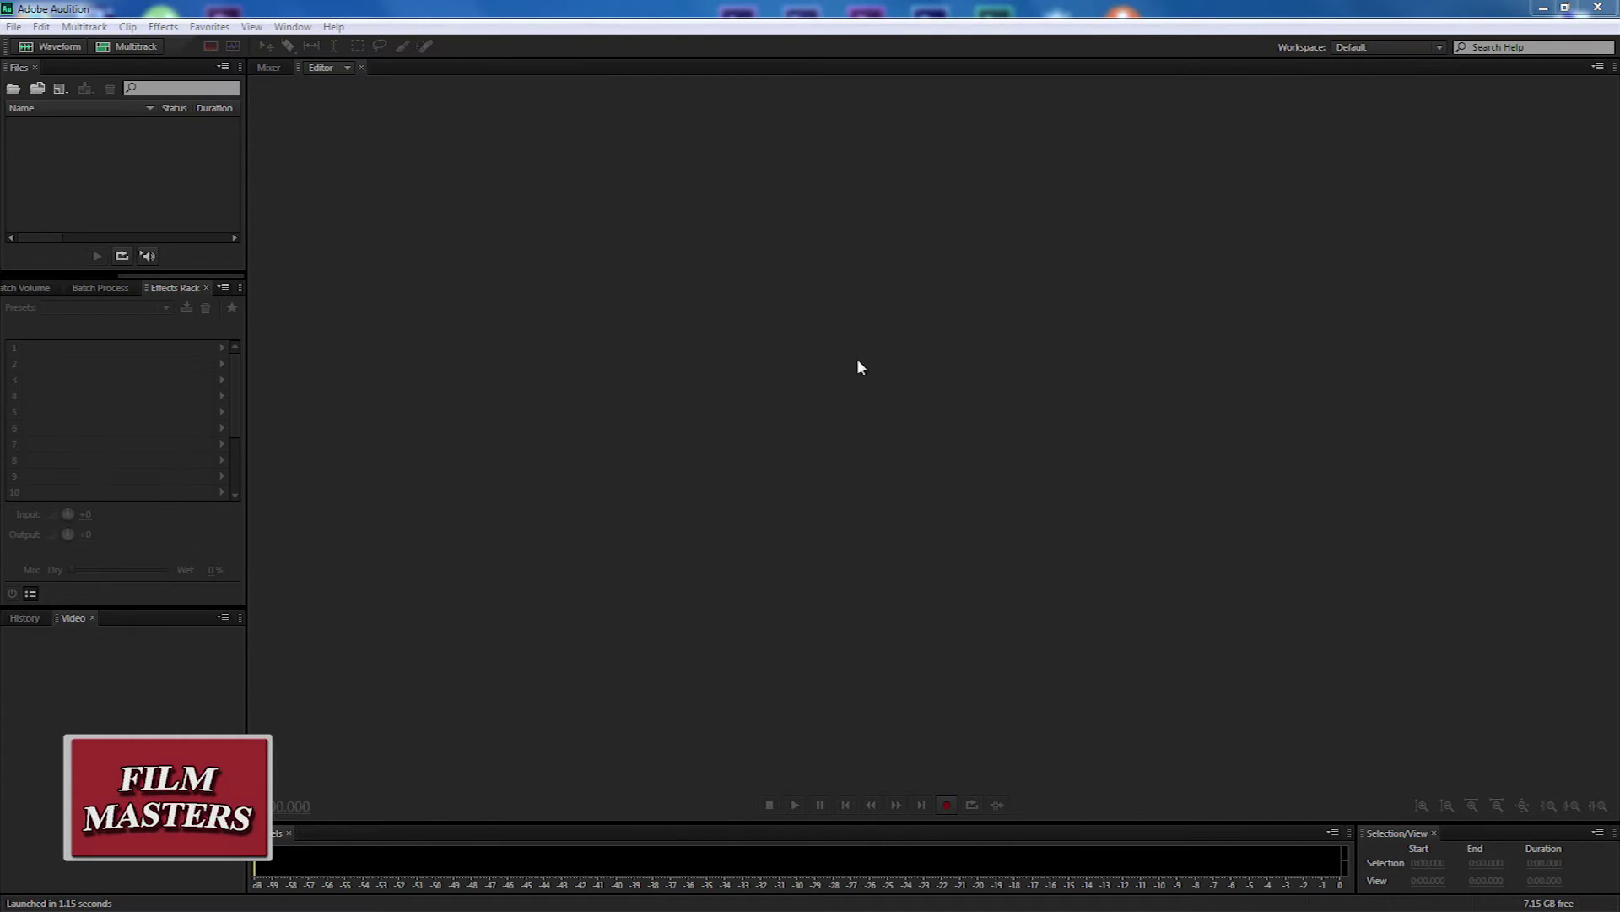
Create a 44100 Hz stereo, 32-bit float audio file named Prim and record about 20 seconds of speech into it.
{"action": "left_click", "coordinate": [50, 47]}
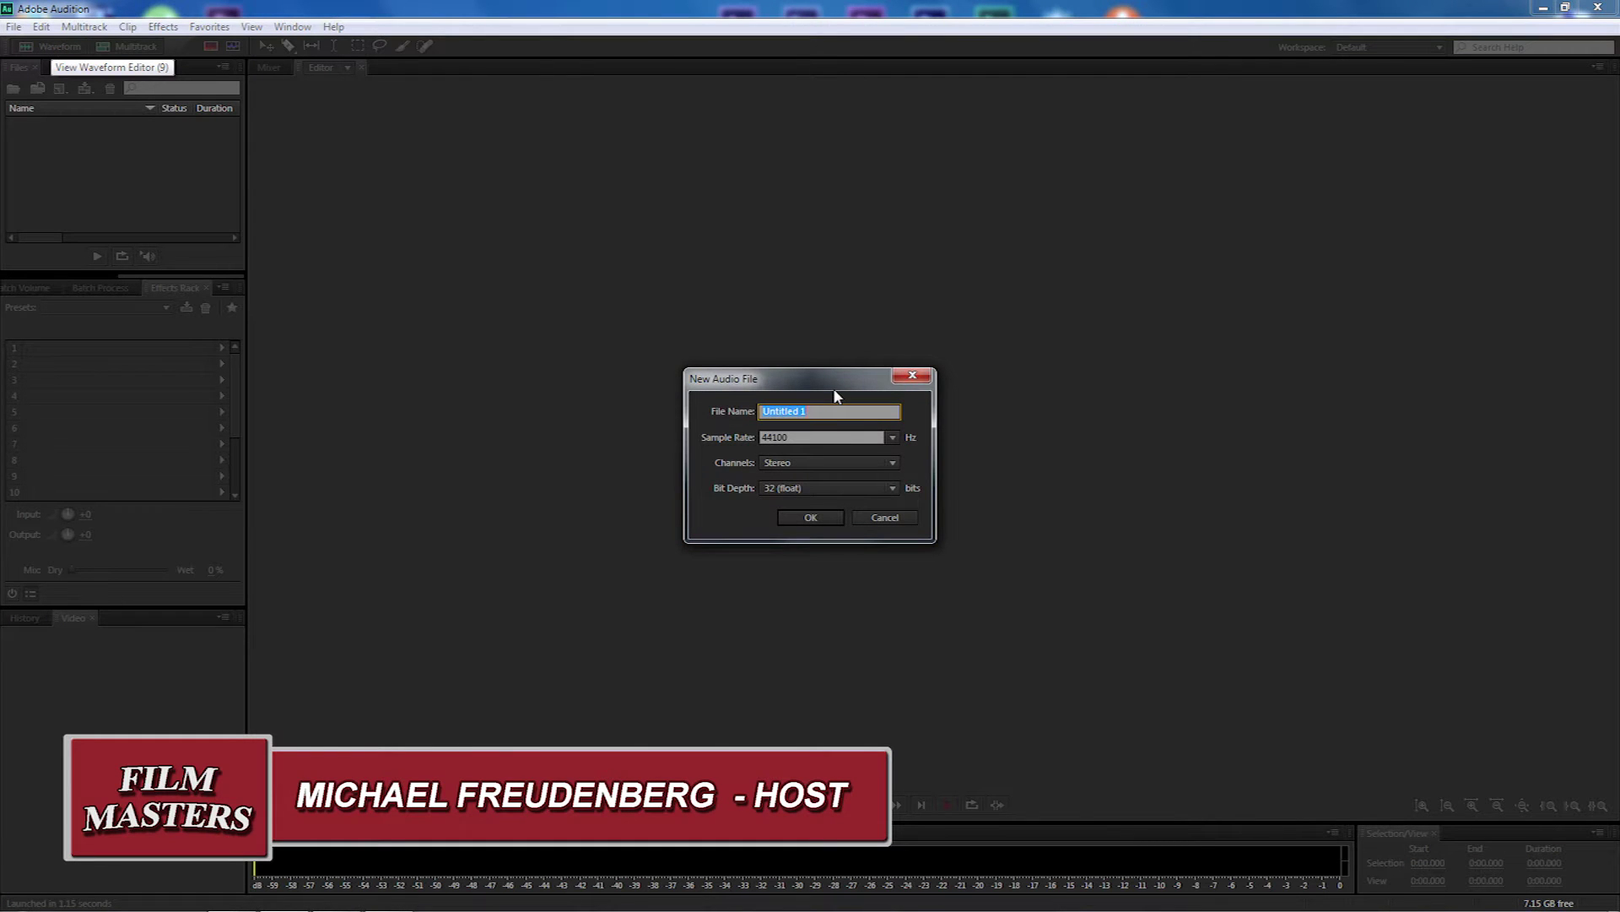
{"action": "type", "text": "Prim"}
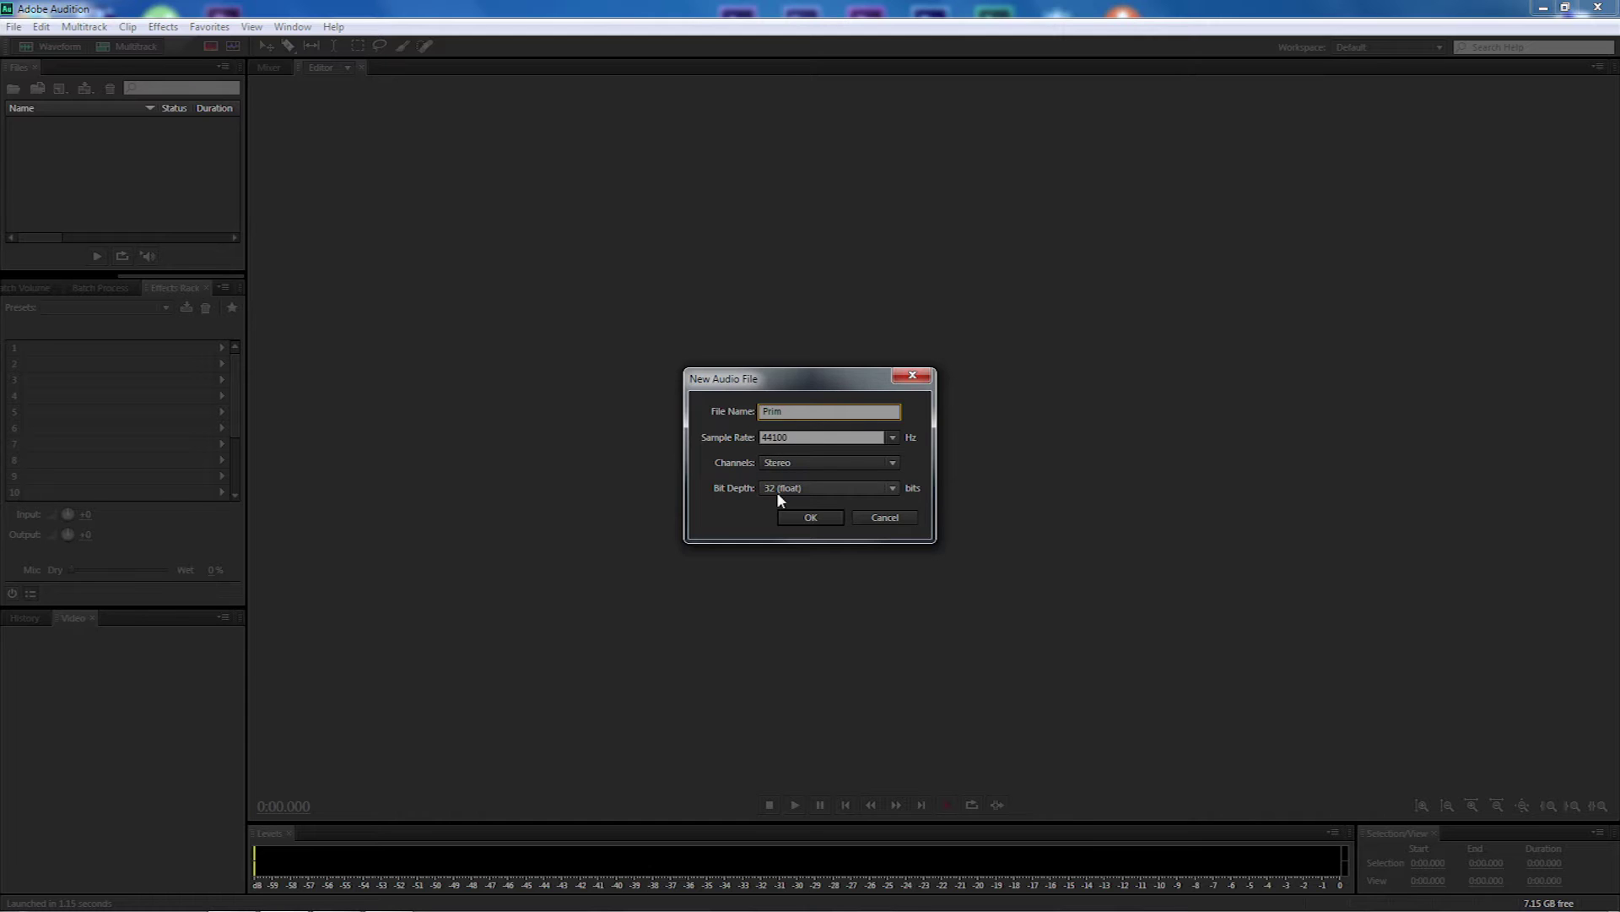
{"action": "left_click", "coordinate": [802, 517]}
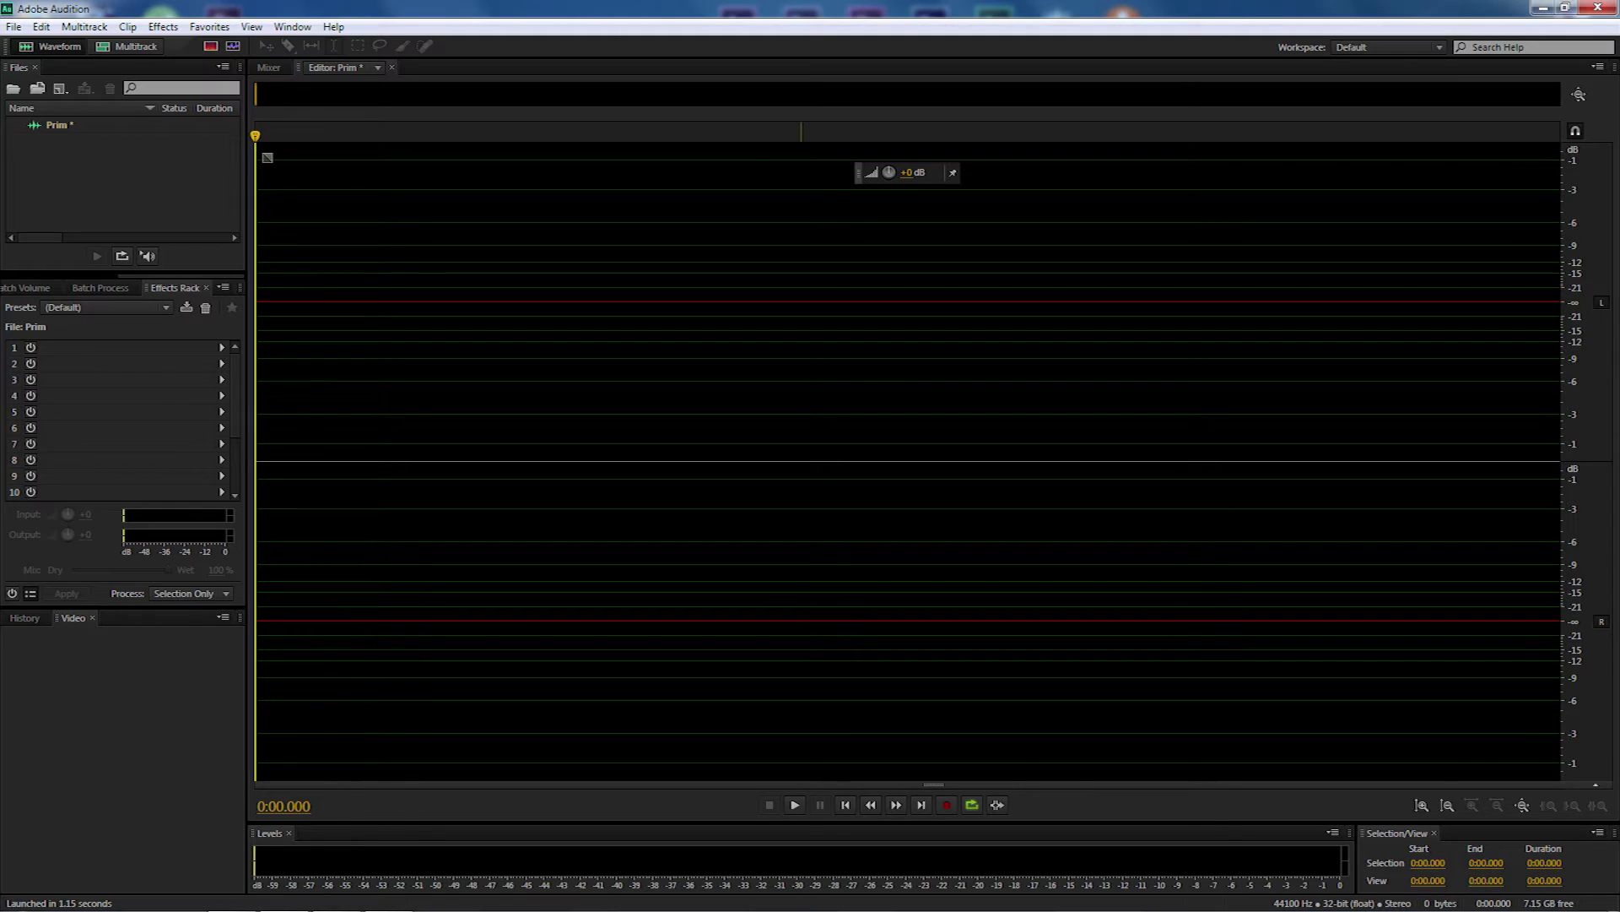
{"action": "left_click", "coordinate": [947, 806]}
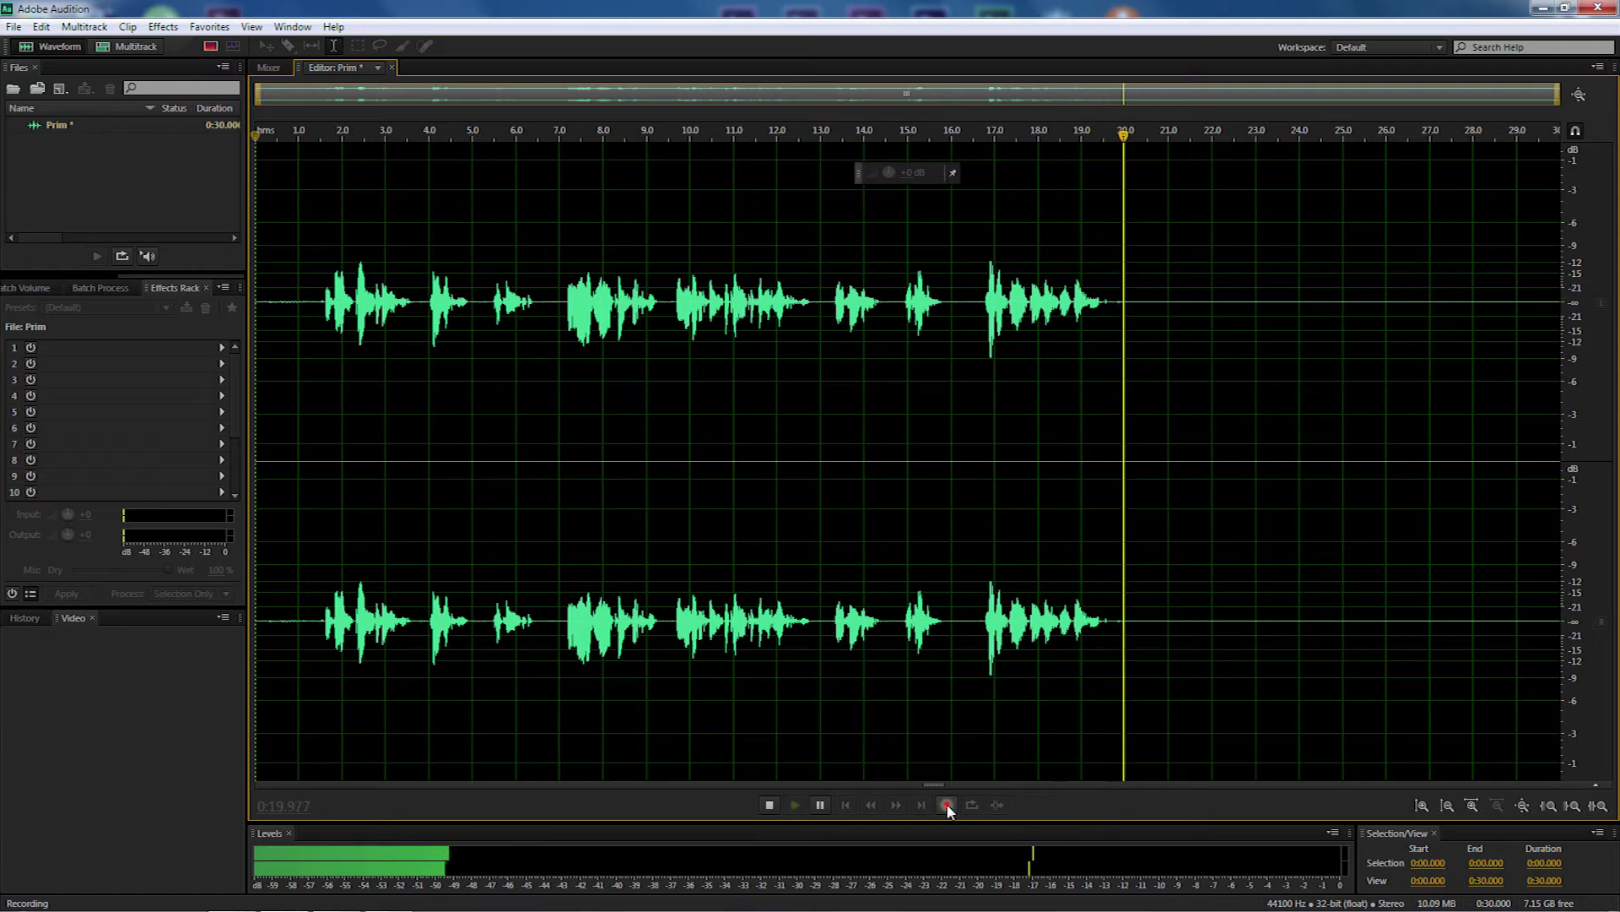
{"action": "left_click", "coordinate": [946, 805]}
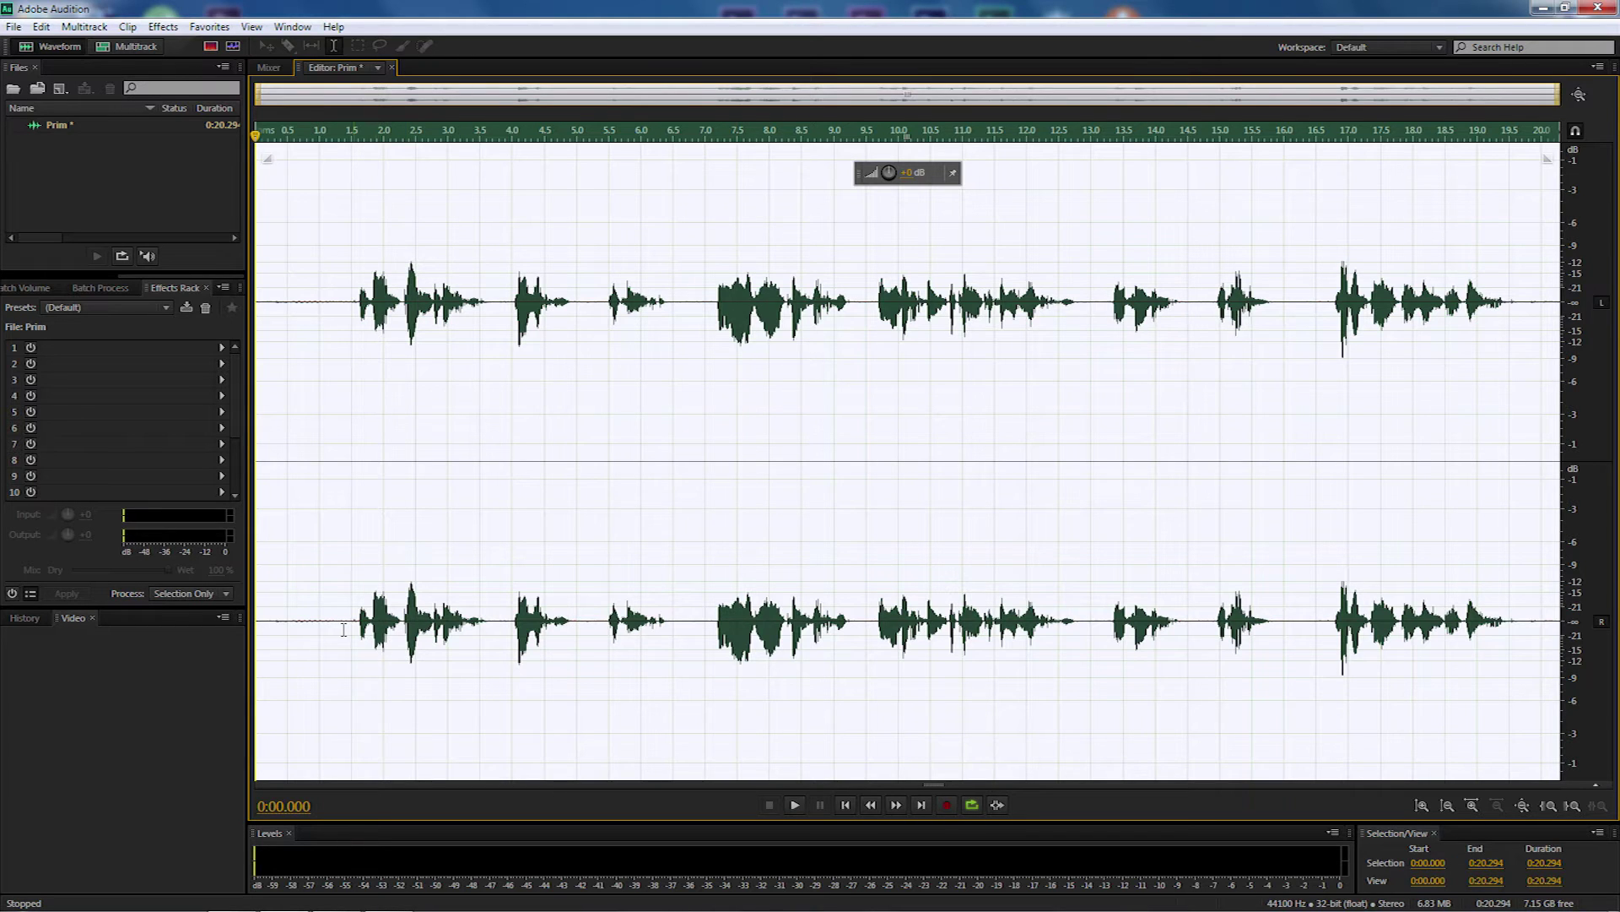
Delete the silence of about 1.35 s at the start and 0.44 s at the end, and play back the recording.
{"action": "left_click_drag", "start_coordinate": [342, 624], "coordinate": [156, 637]}
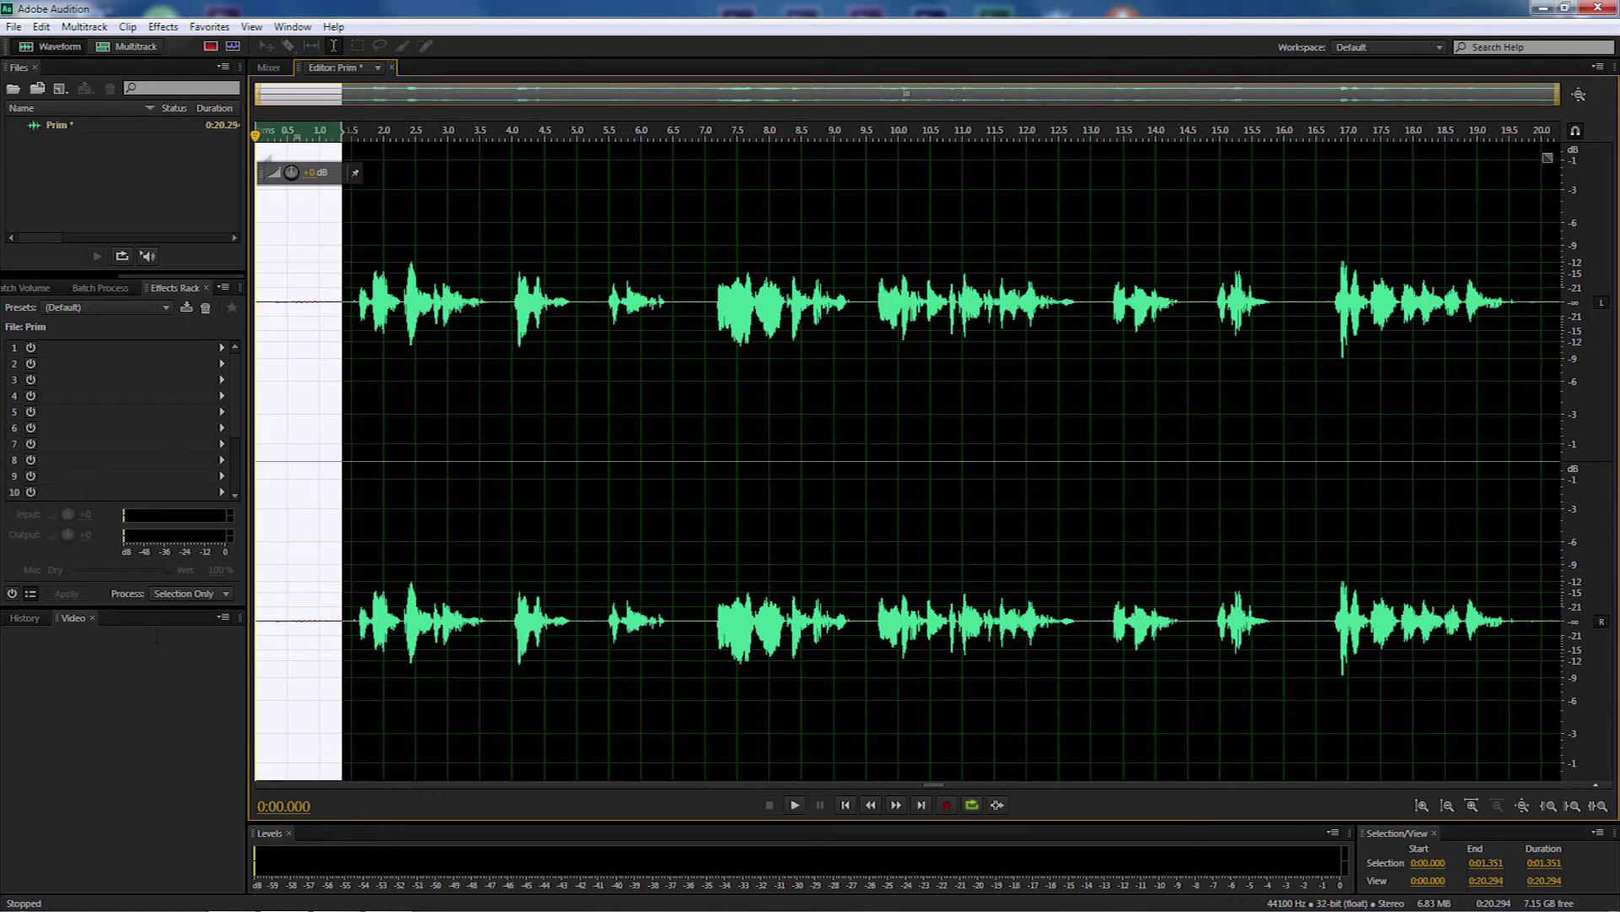
{"action": "key", "text": "Delete"}
{"action": "left_click_drag", "start_coordinate": [1529, 624], "coordinate": [1599, 624]}
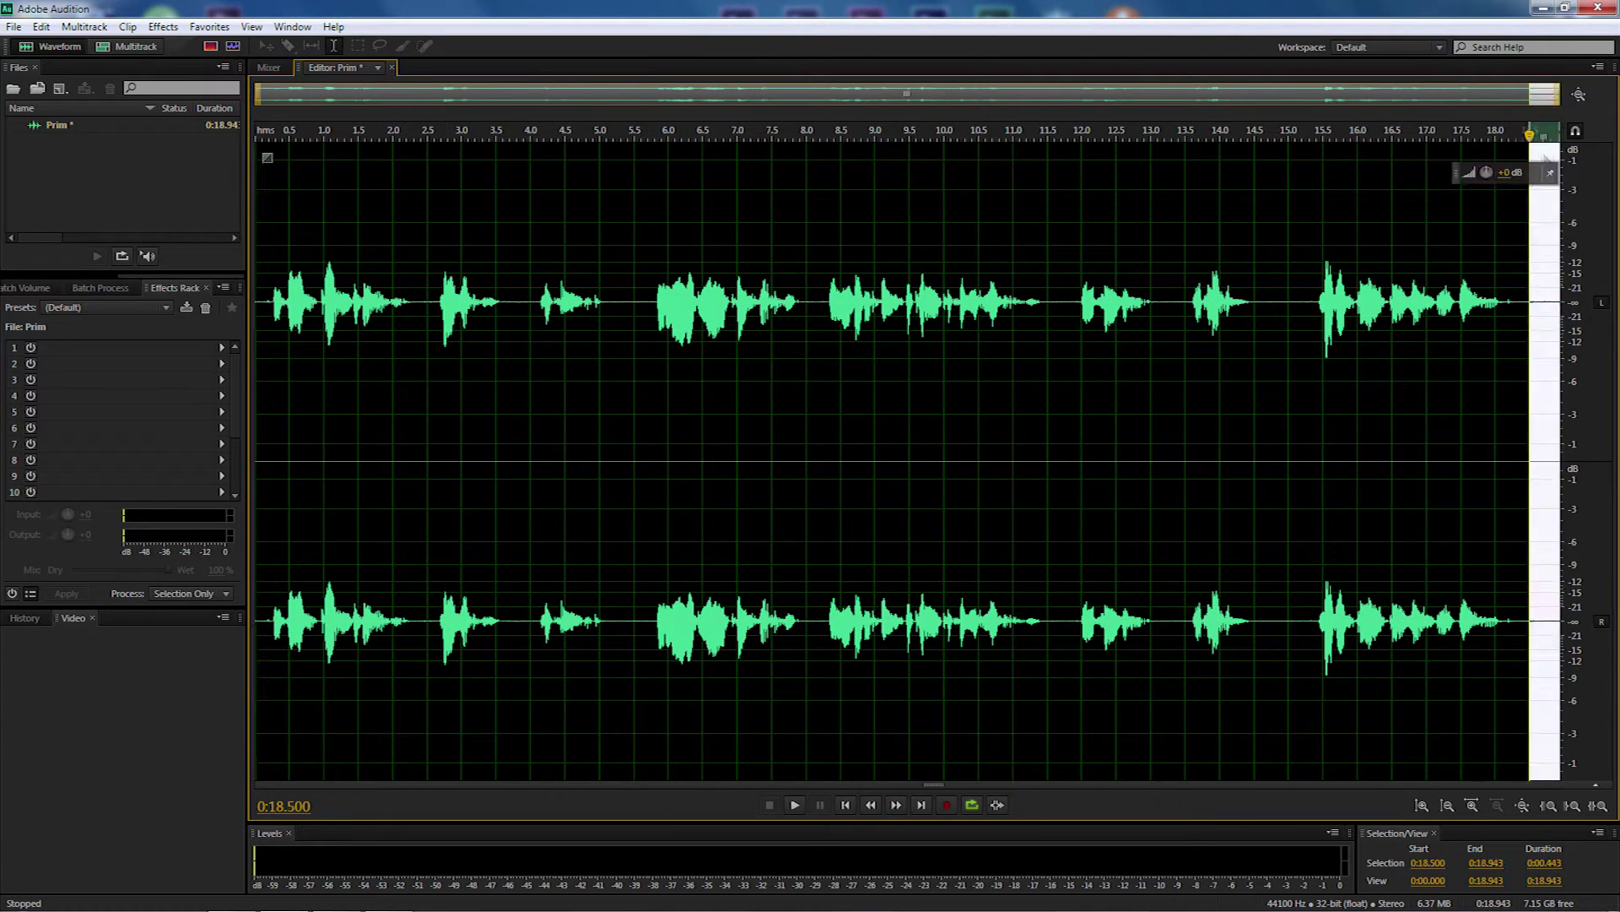
{"action": "key", "text": "Delete"}
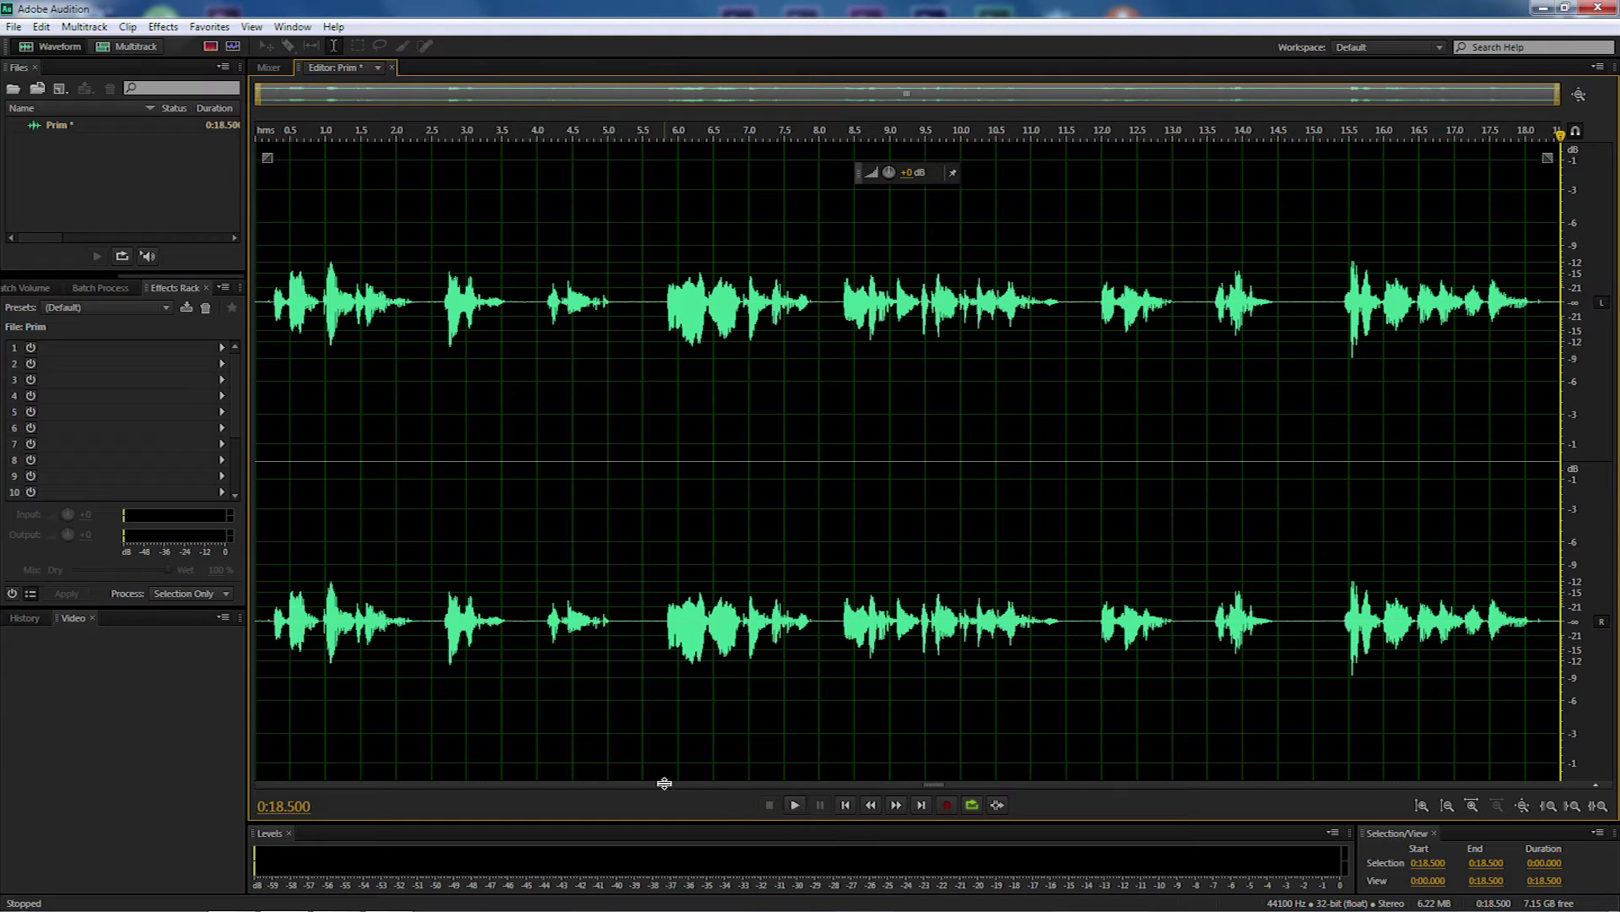
{"action": "key", "text": "space"}
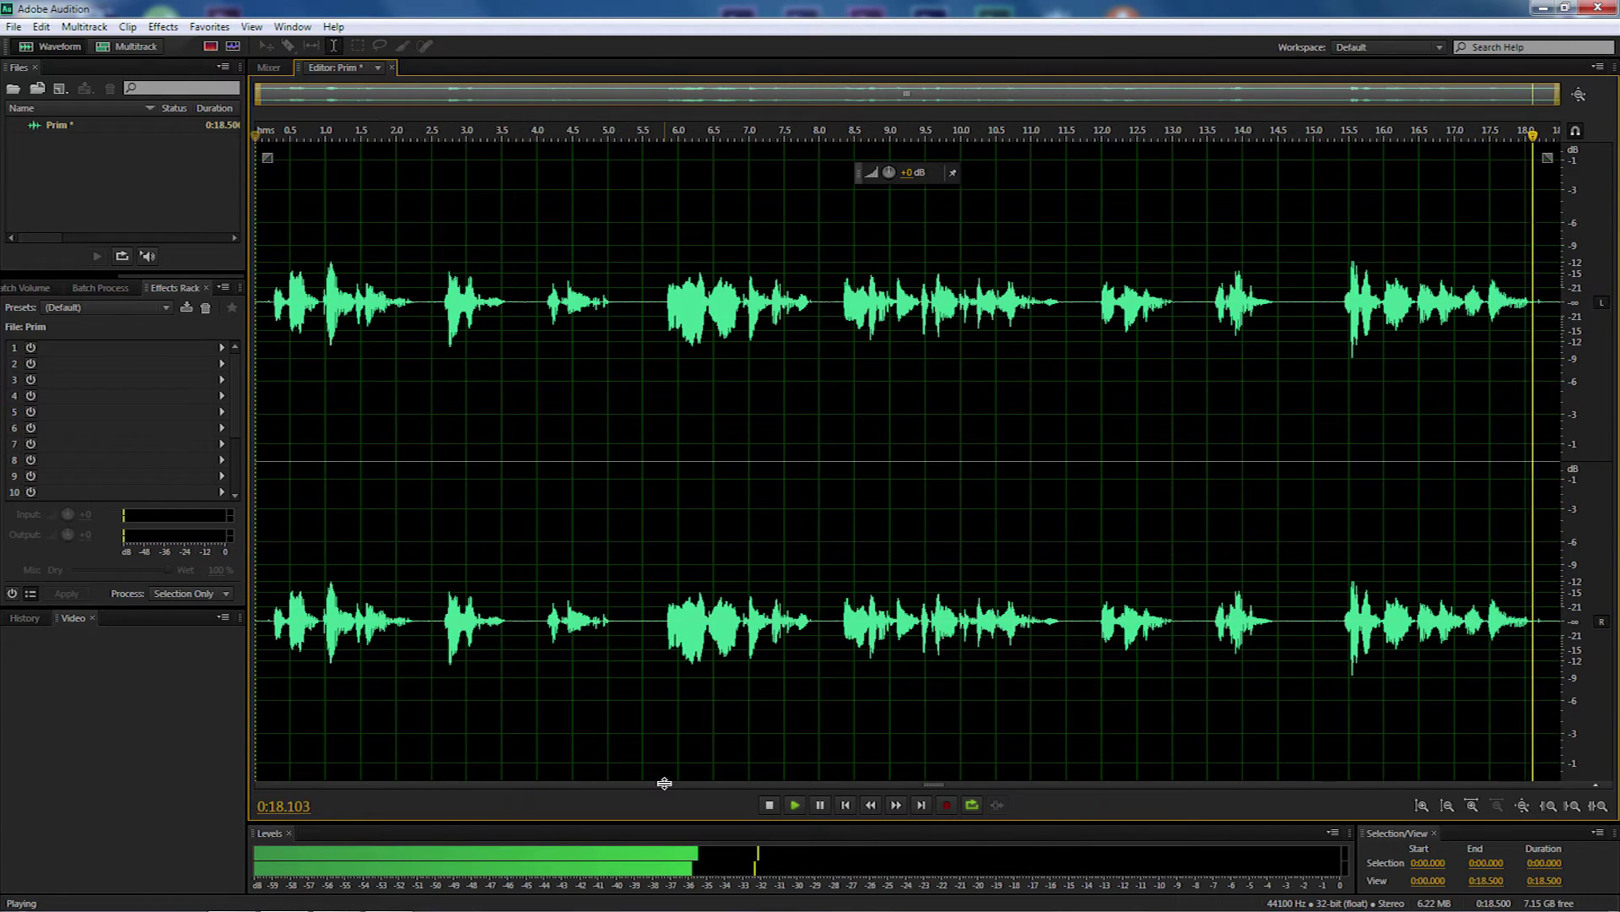
Open the Stretch and Pitch effect for the entire recording and load the Lower Pitch preset.
{"action": "double_click", "coordinate": [259, 454]}
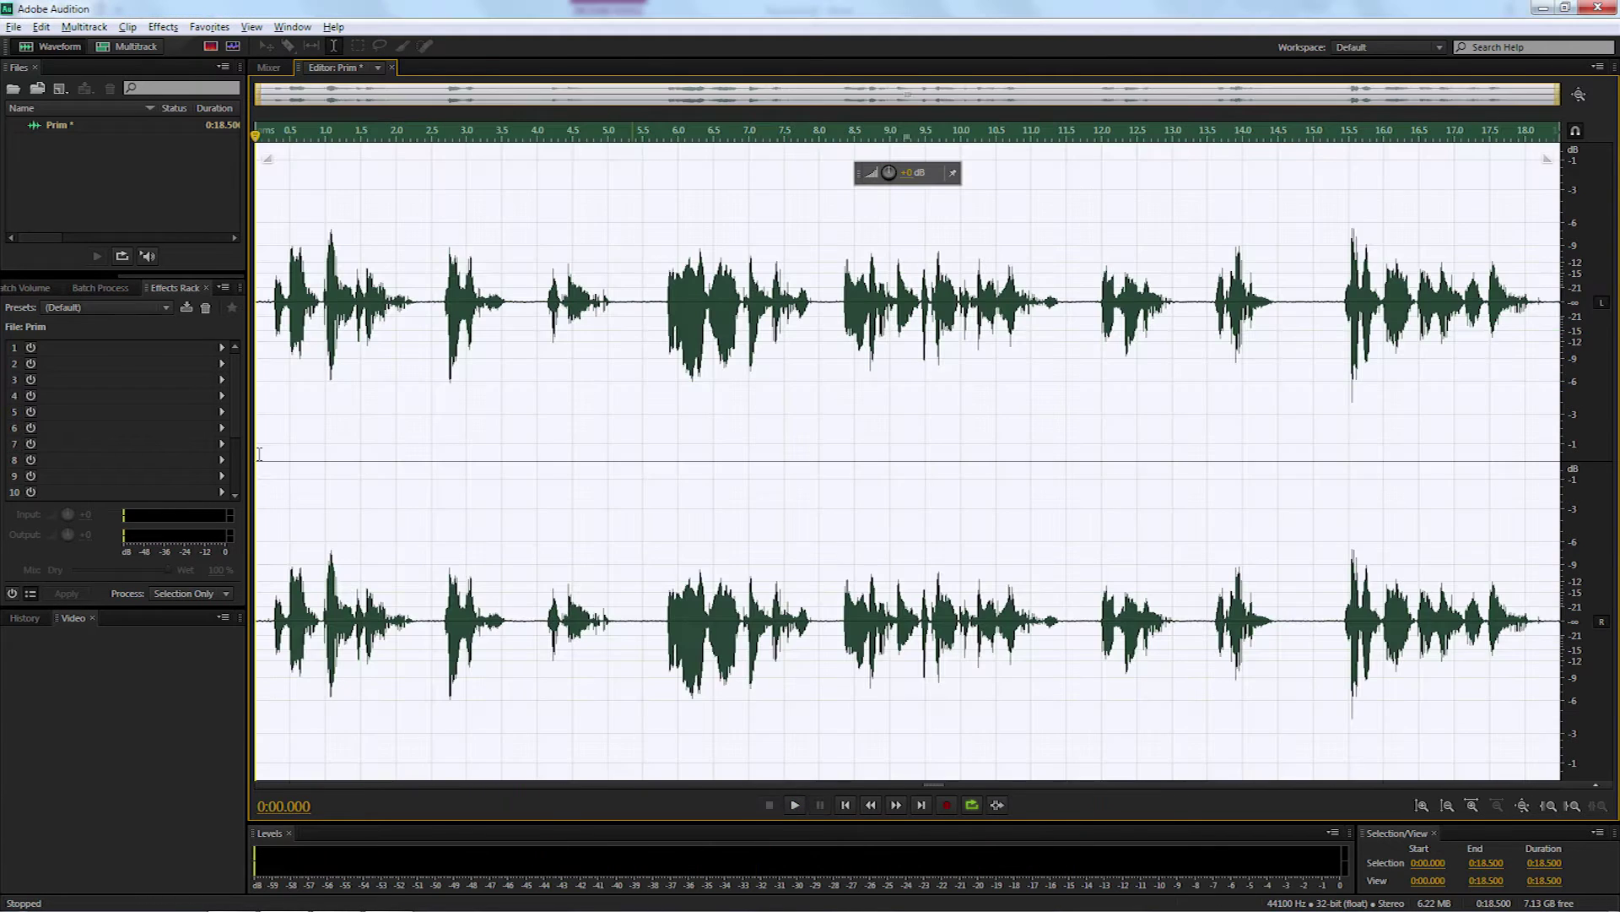
{"action": "left_click", "coordinate": [162, 27]}
{"action": "mouse_move", "coordinate": [249, 403]}
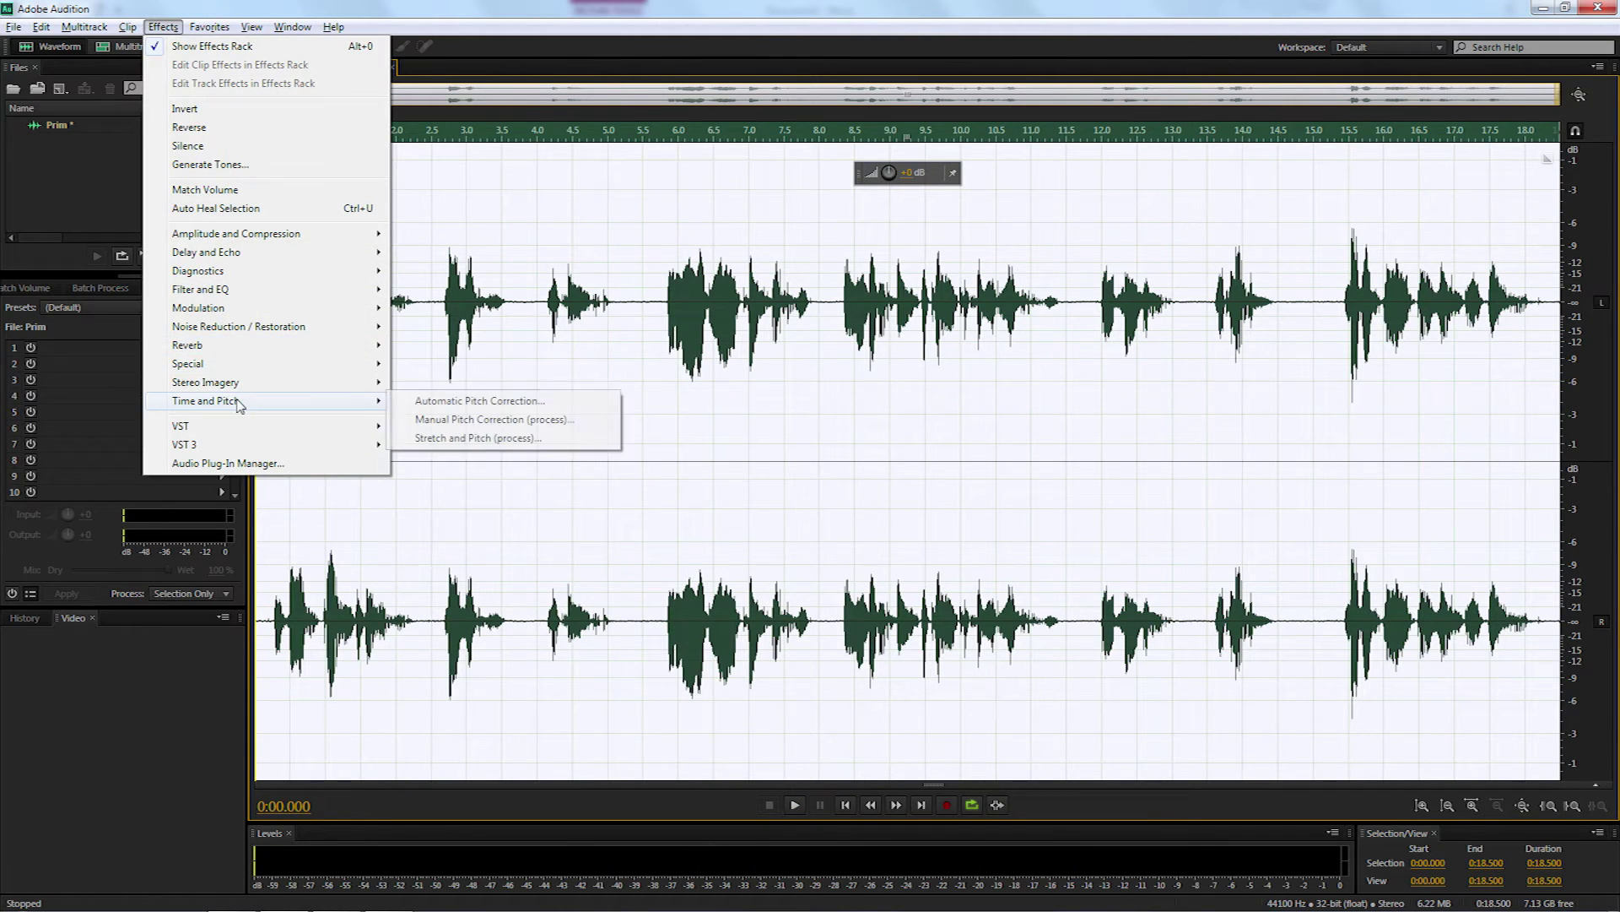
{"action": "left_click", "coordinate": [475, 439]}
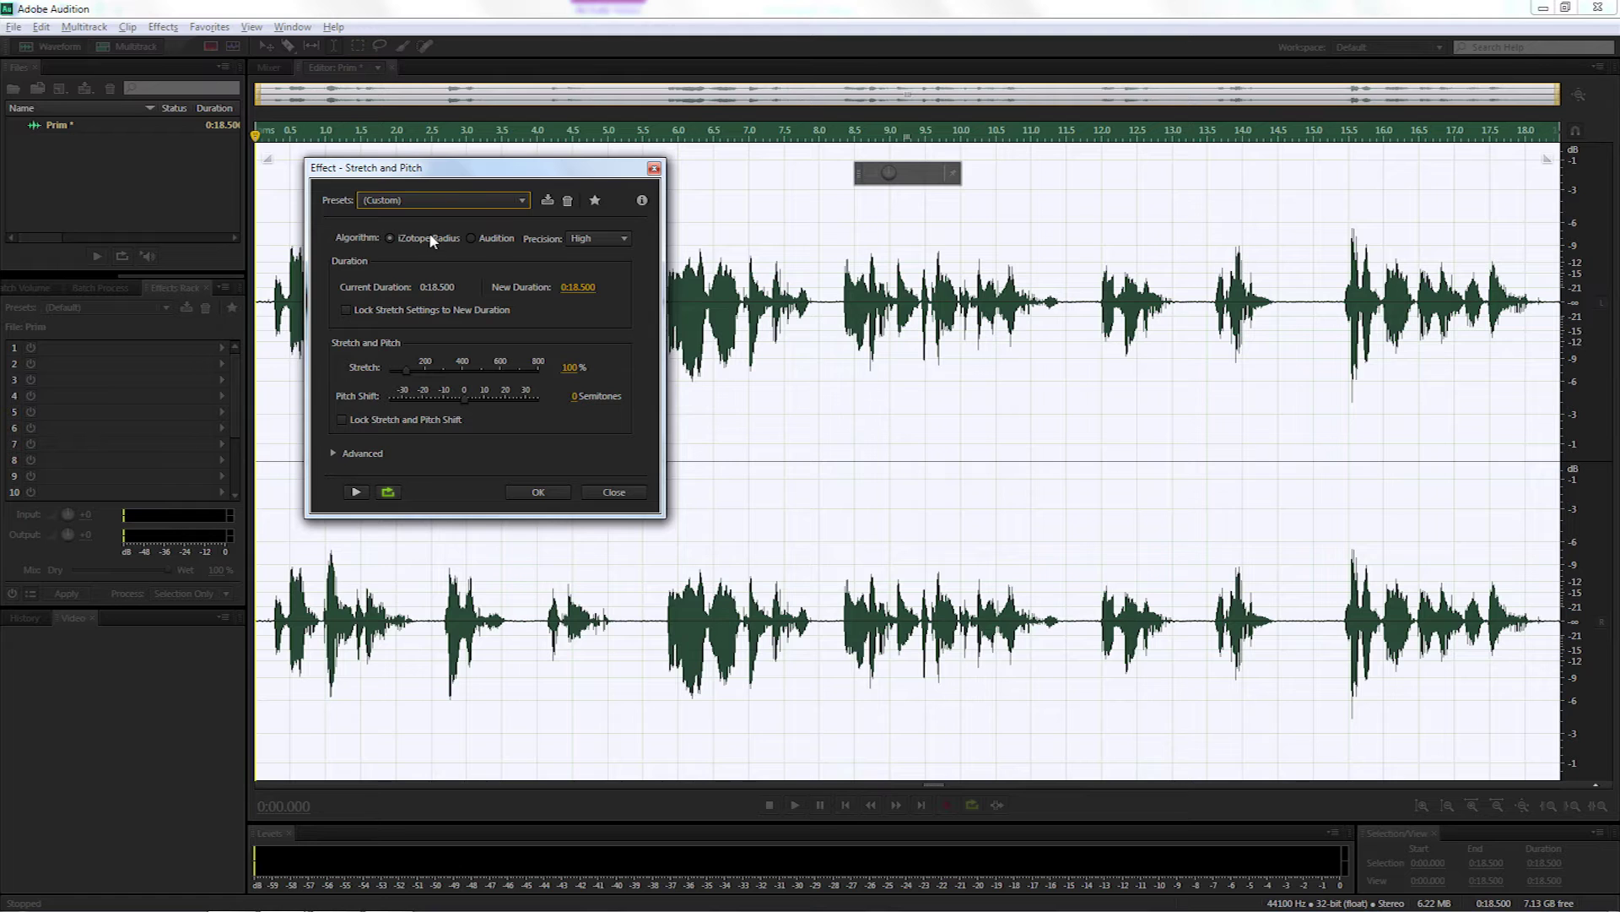
{"action": "left_click", "coordinate": [424, 200]}
Set the stretch to 96% and the pitch shift to -0.5 semitones, preview the result and apply the effect.
{"action": "left_click", "coordinate": [570, 366]}
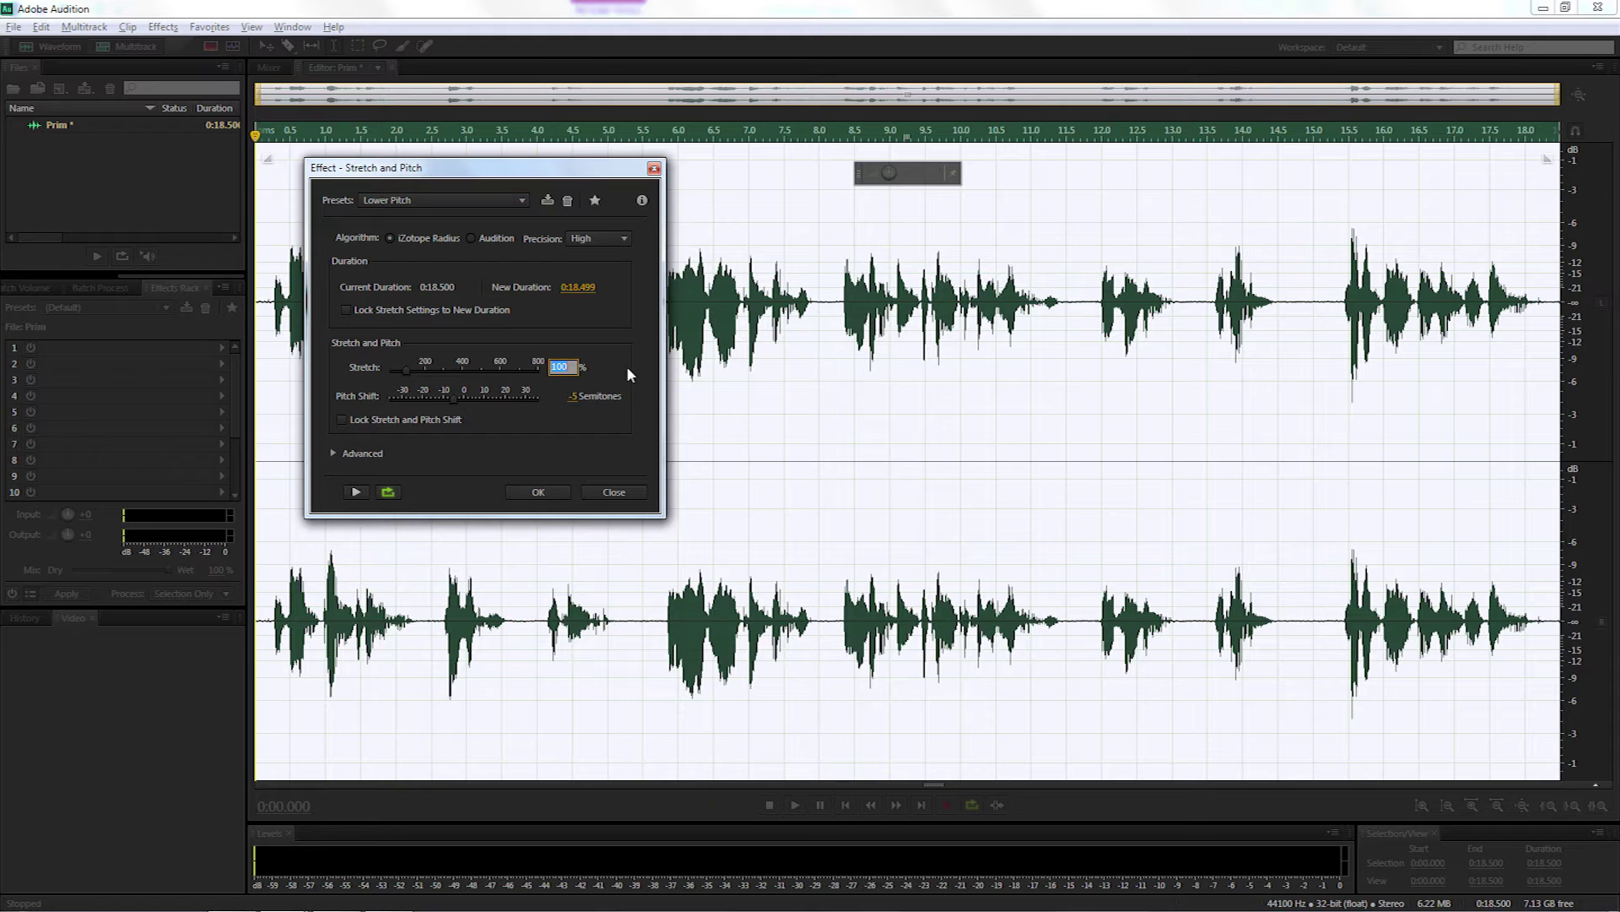
{"action": "type", "text": "96"}
{"action": "key", "text": "Return"}
{"action": "left_click", "coordinate": [569, 396]}
{"action": "key", "text": "Return"}
{"action": "left_click", "coordinate": [357, 492]}
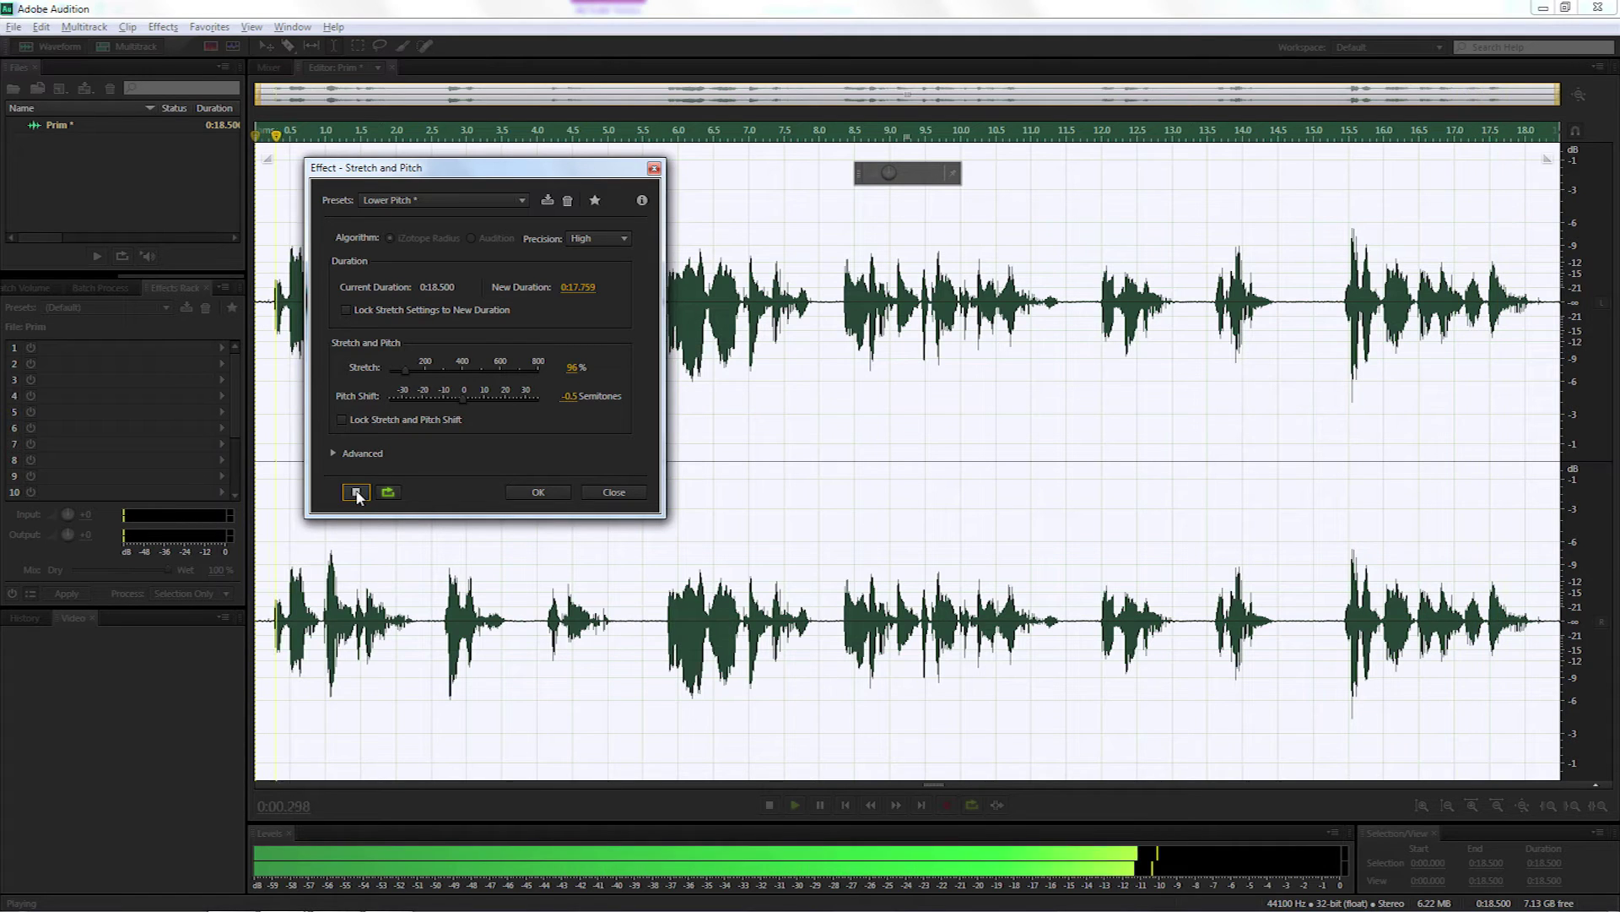
{"action": "left_click", "coordinate": [356, 493]}
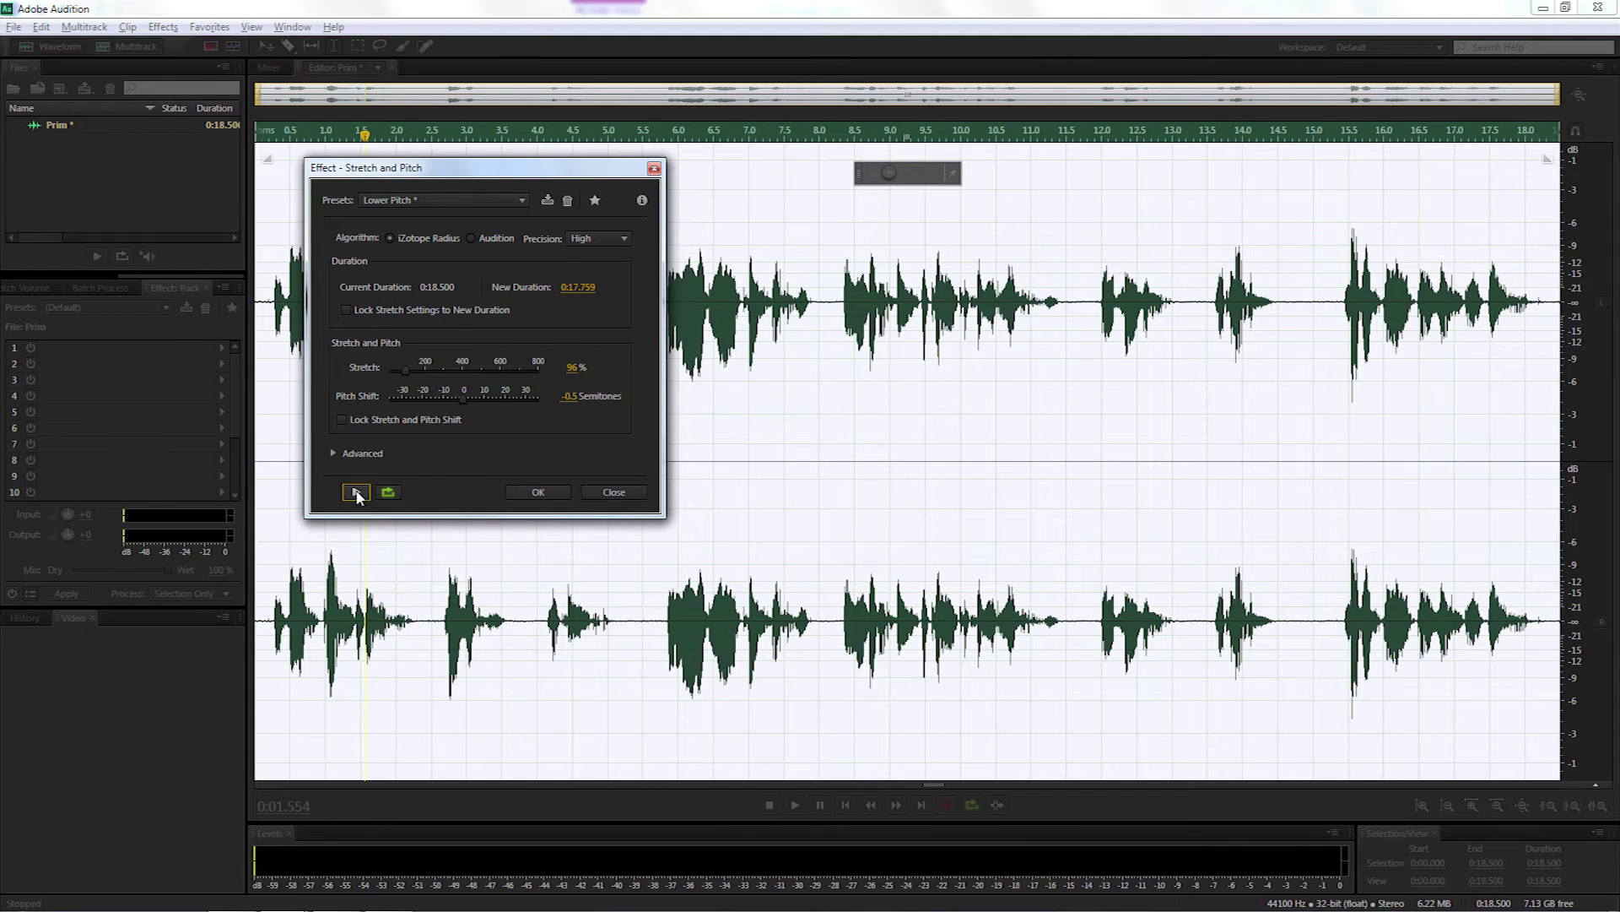
{"action": "left_click", "coordinate": [524, 492]}
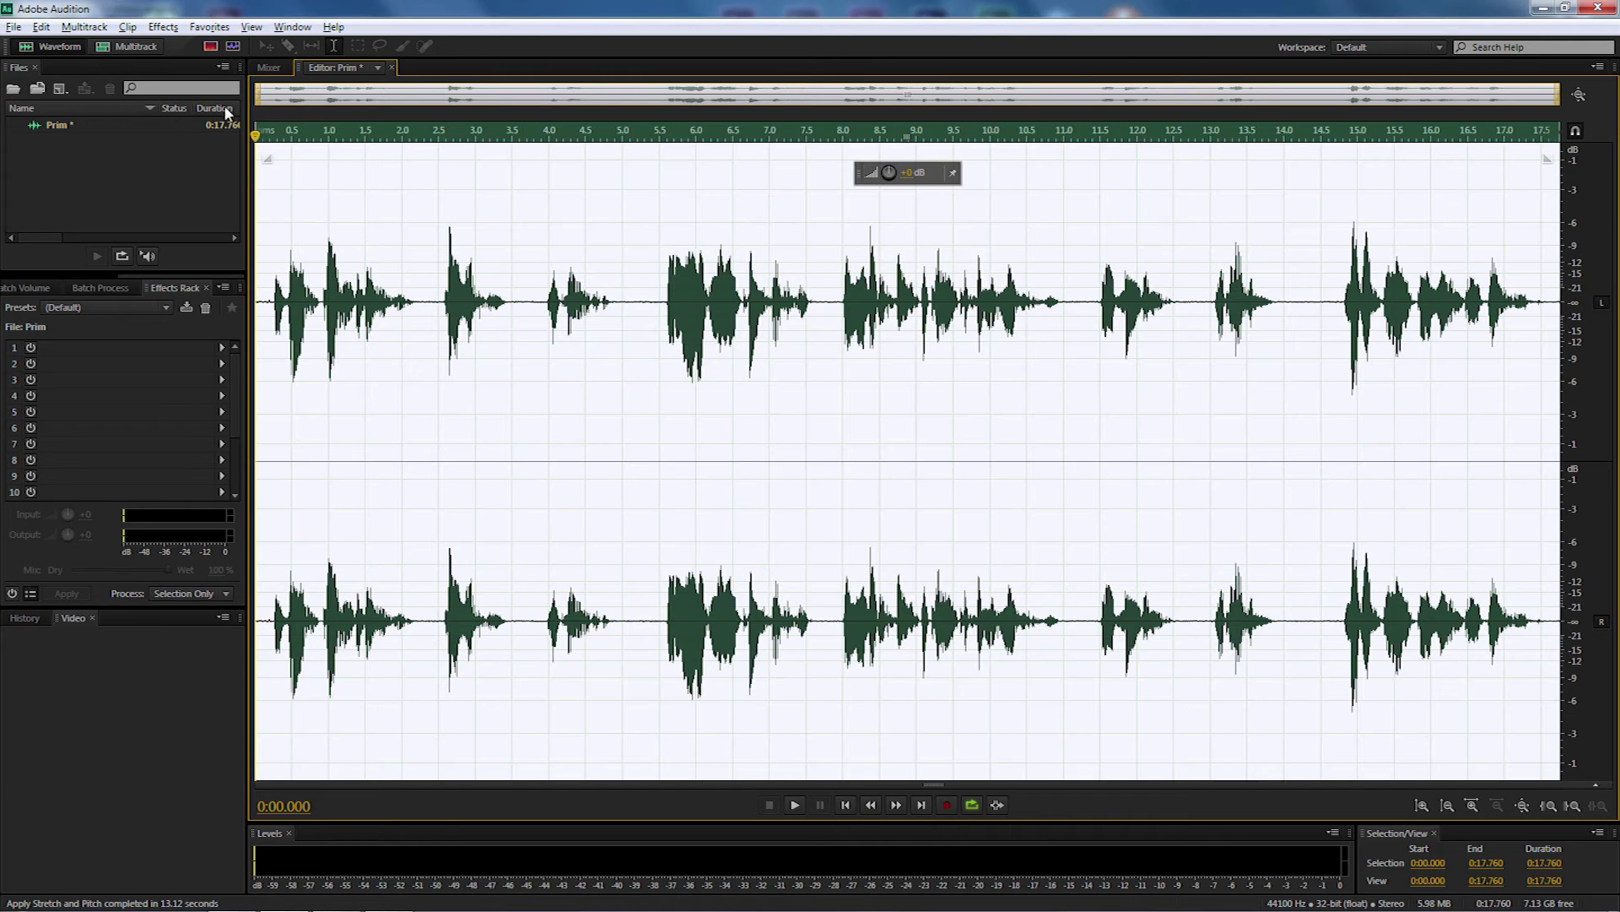
Open the Mastering effect for the selected recording and load the Reducer preset.
{"action": "left_click", "coordinate": [163, 28]}
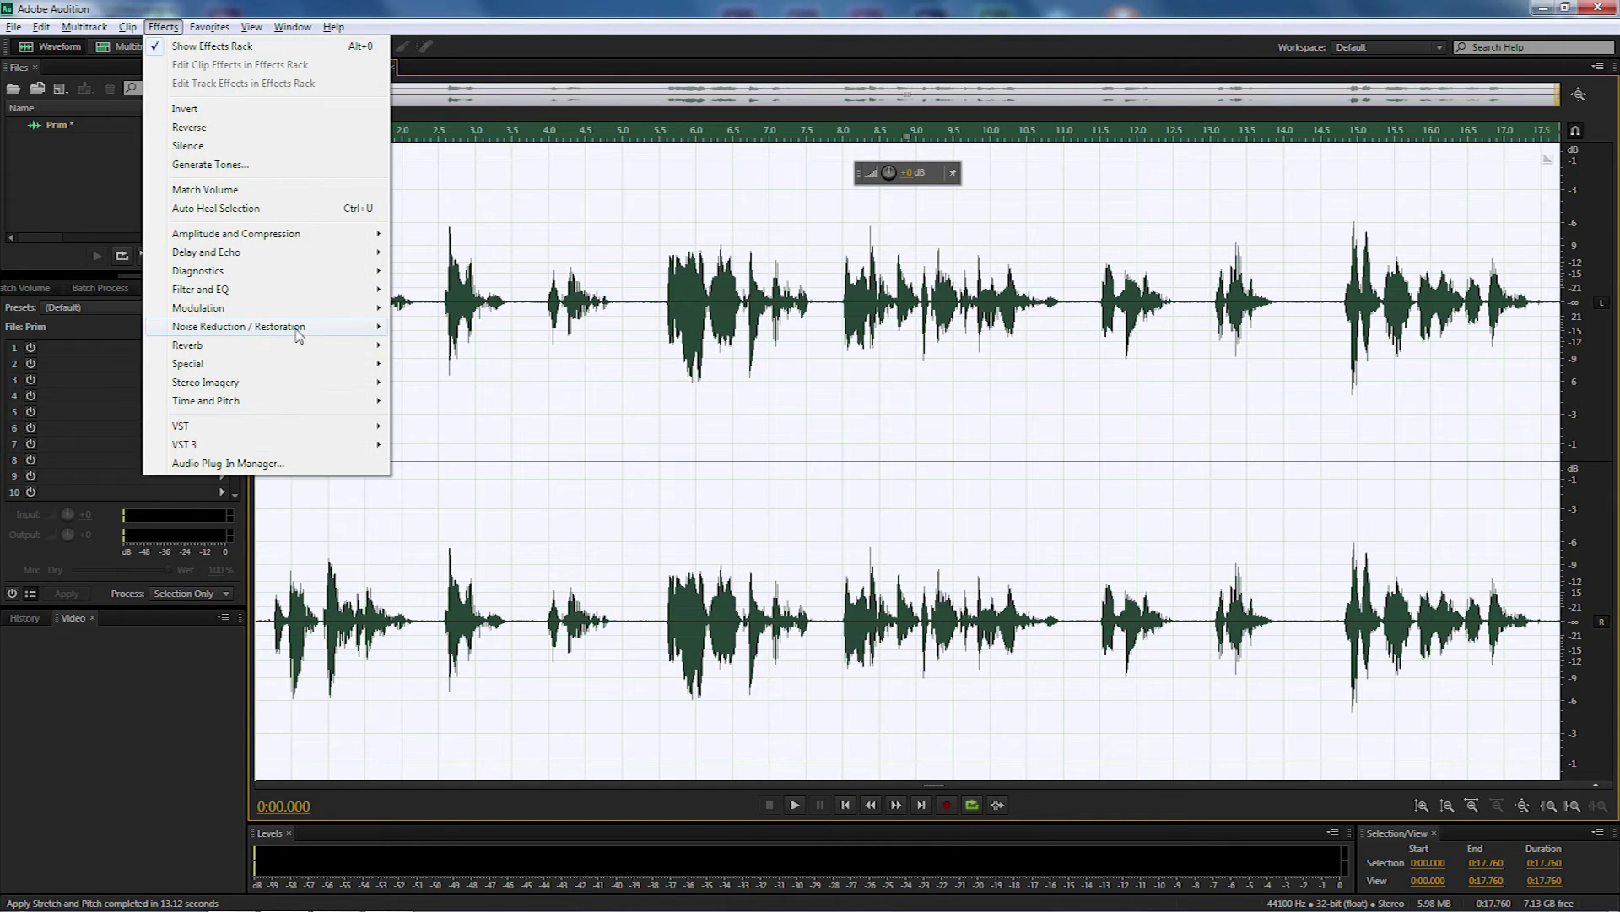
{"action": "mouse_move", "coordinate": [272, 368]}
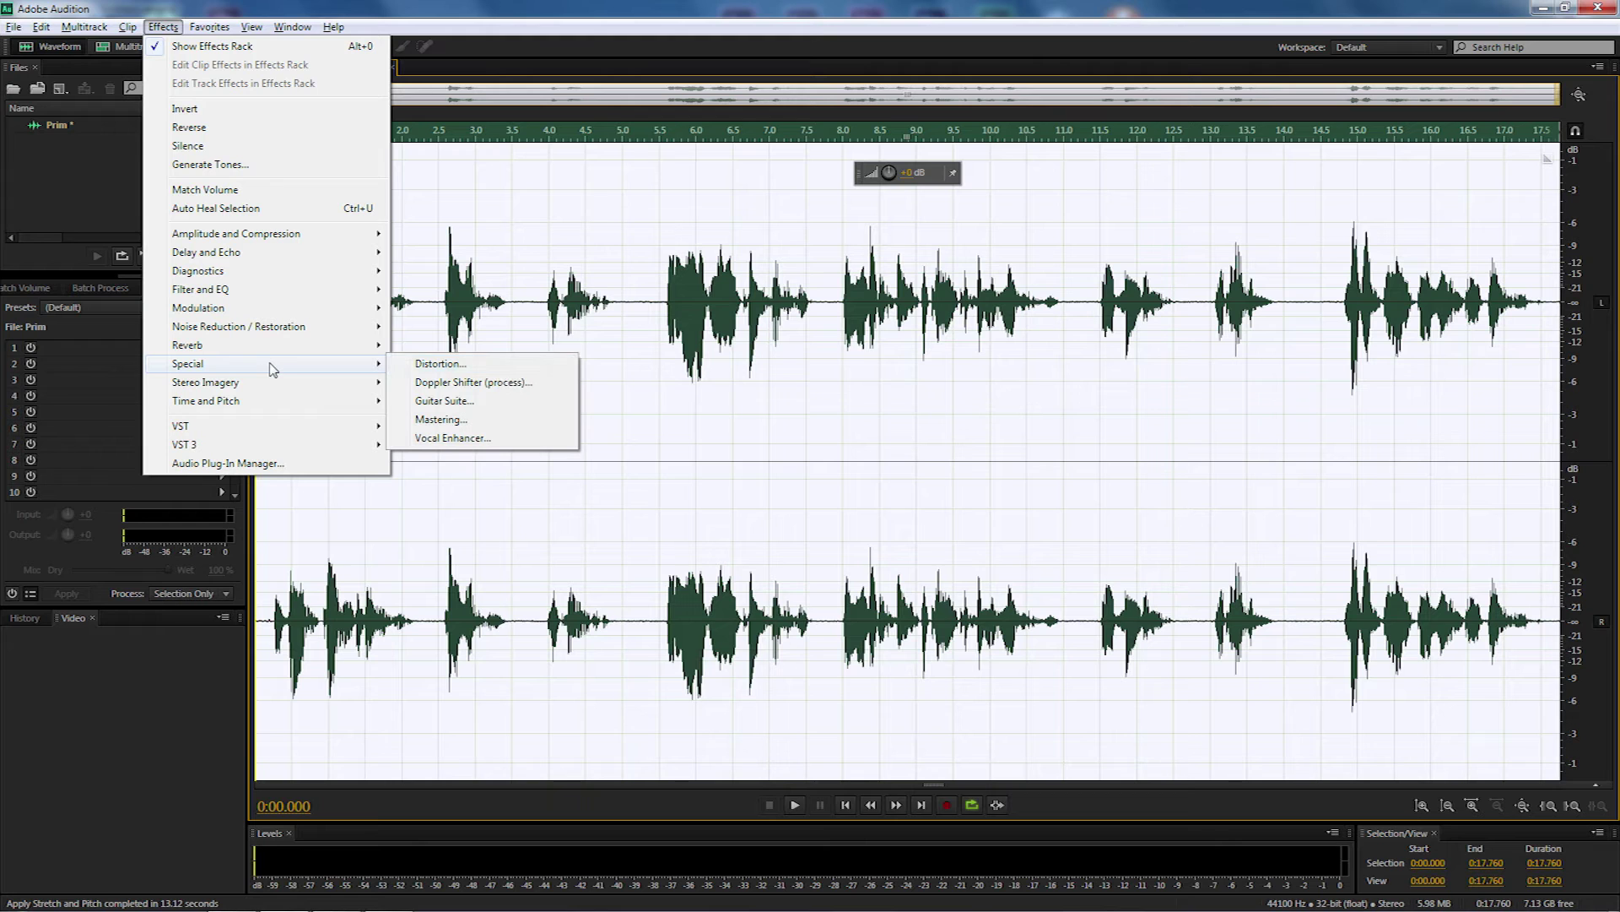
{"action": "left_click", "coordinate": [453, 419]}
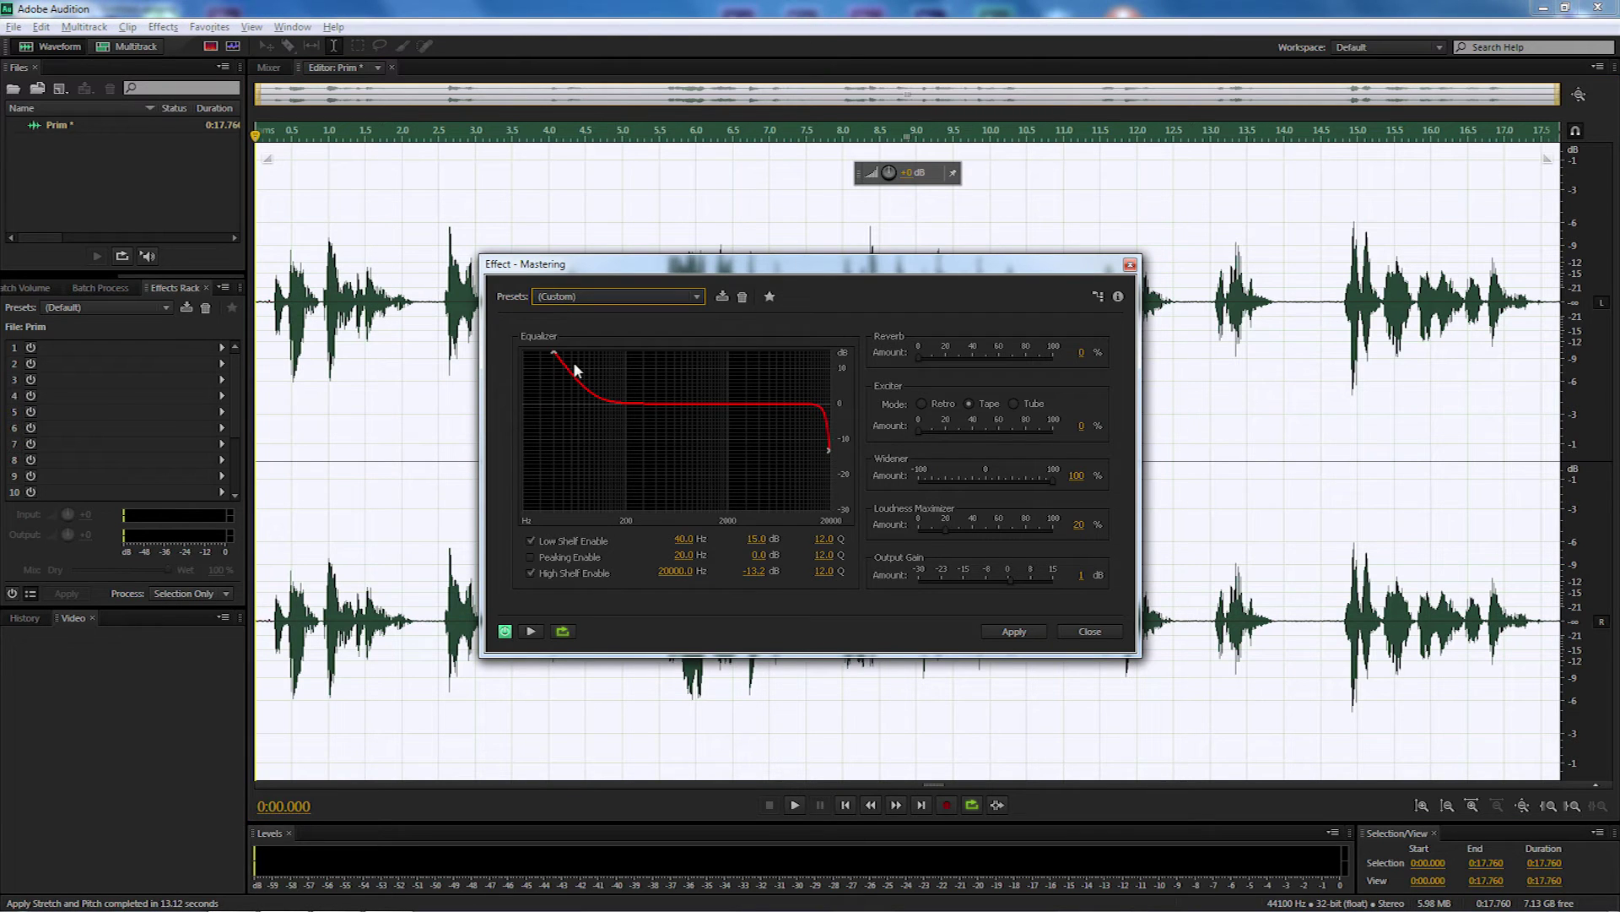
{"action": "left_click", "coordinate": [592, 298]}
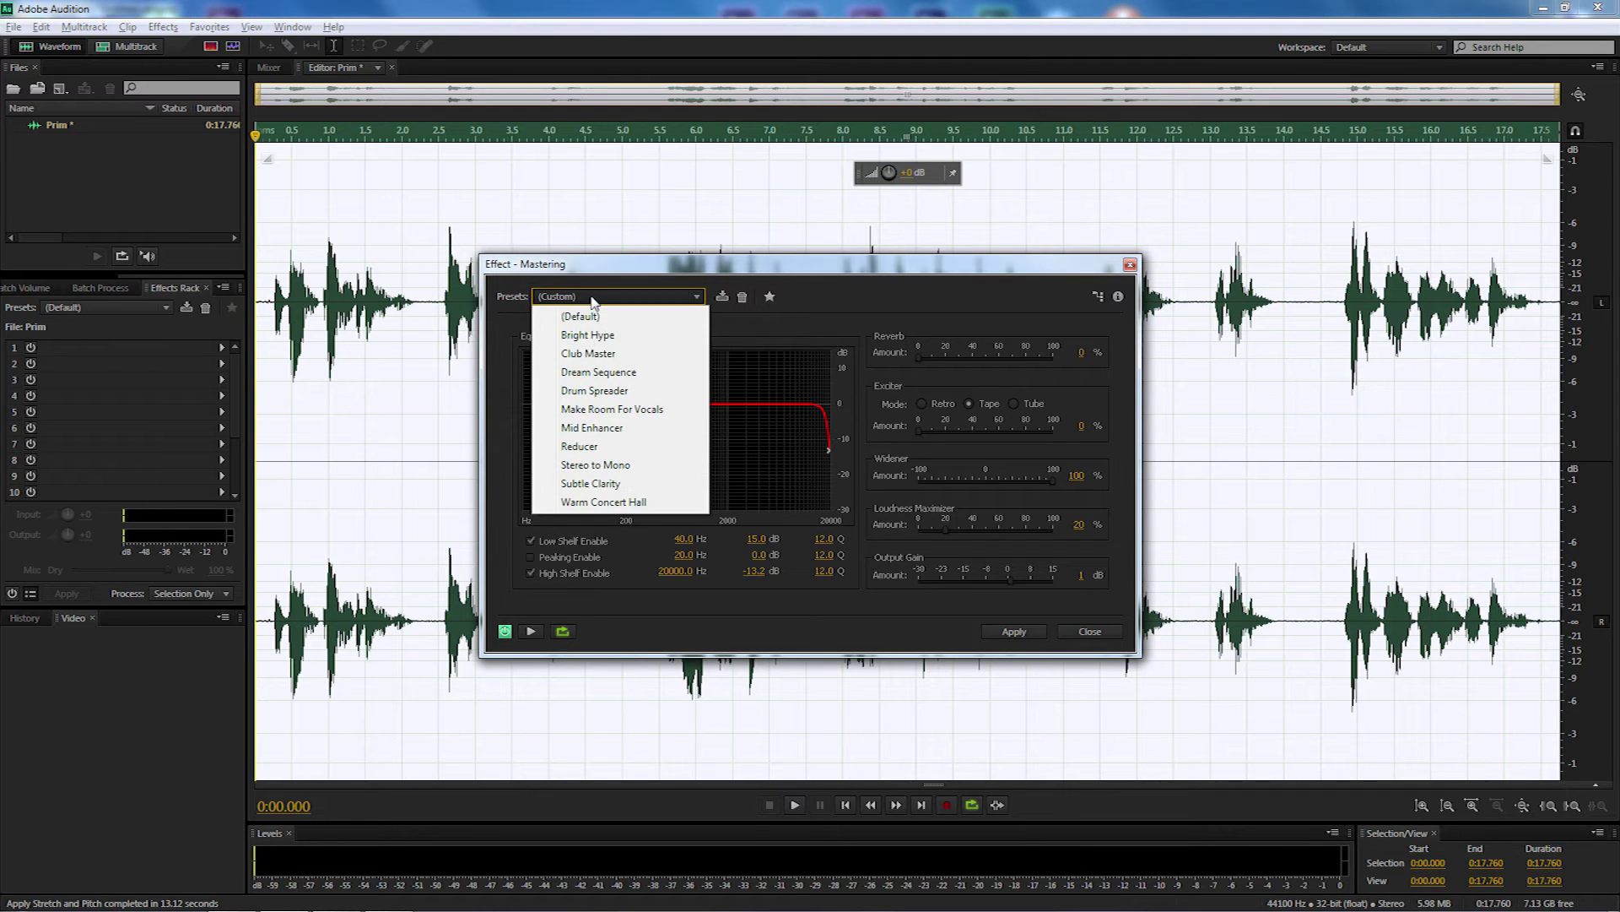
{"action": "left_click", "coordinate": [592, 447]}
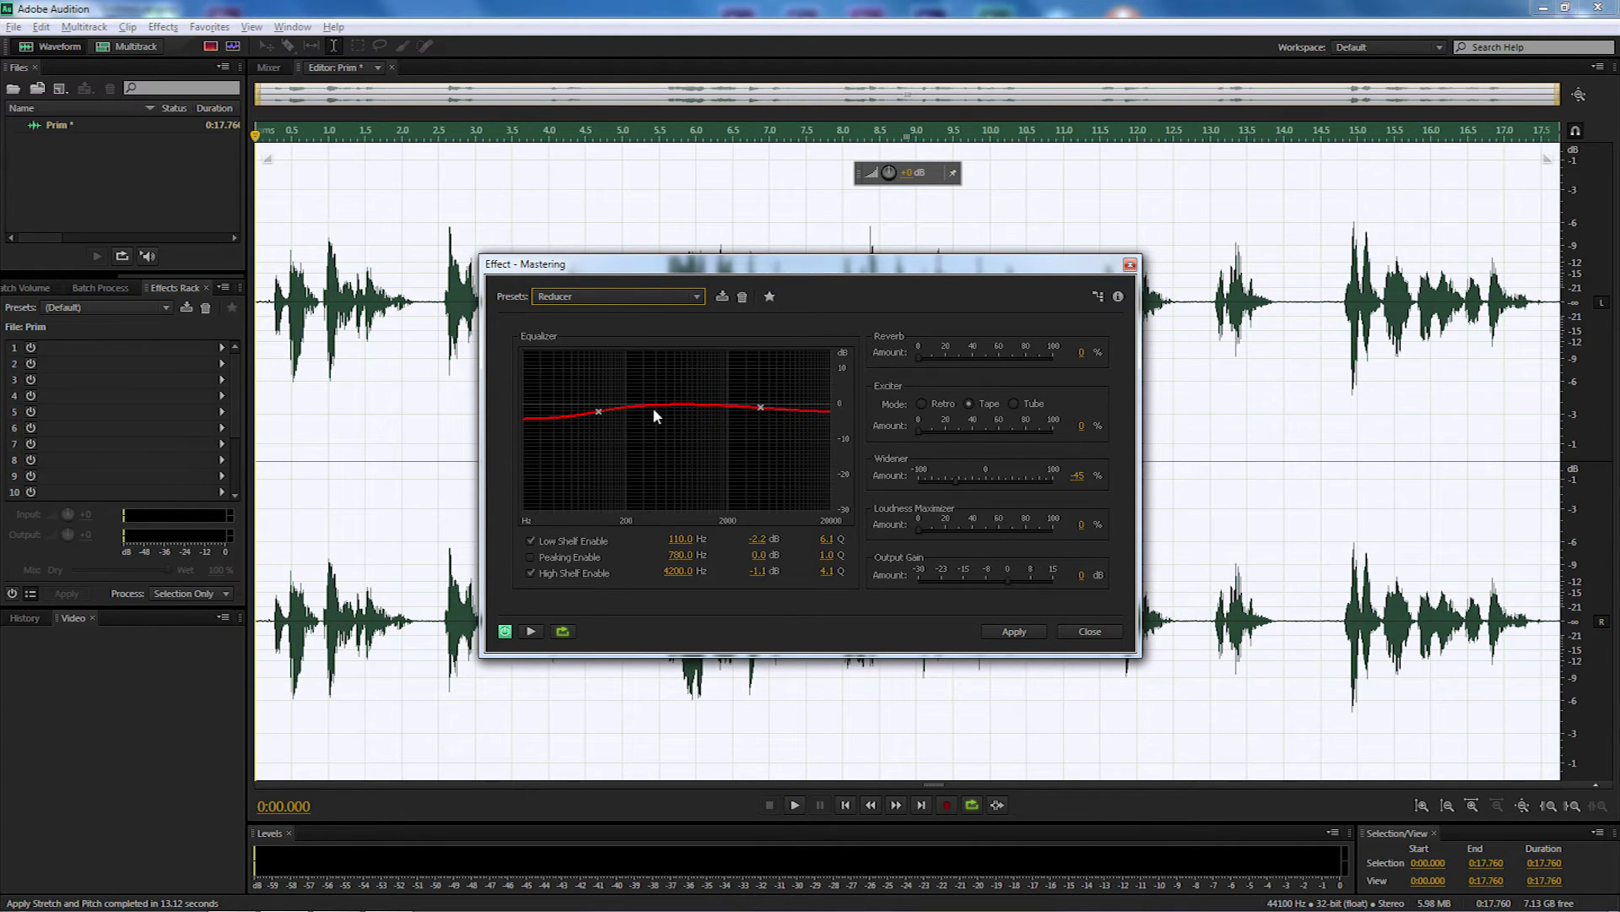
Raise the equalizer's low shelf to about -0.3 dB, and set the widener to 100% and the loudness maximizer to 20%.
{"action": "left_click_drag", "start_coordinate": [601, 416], "coordinate": [600, 410]}
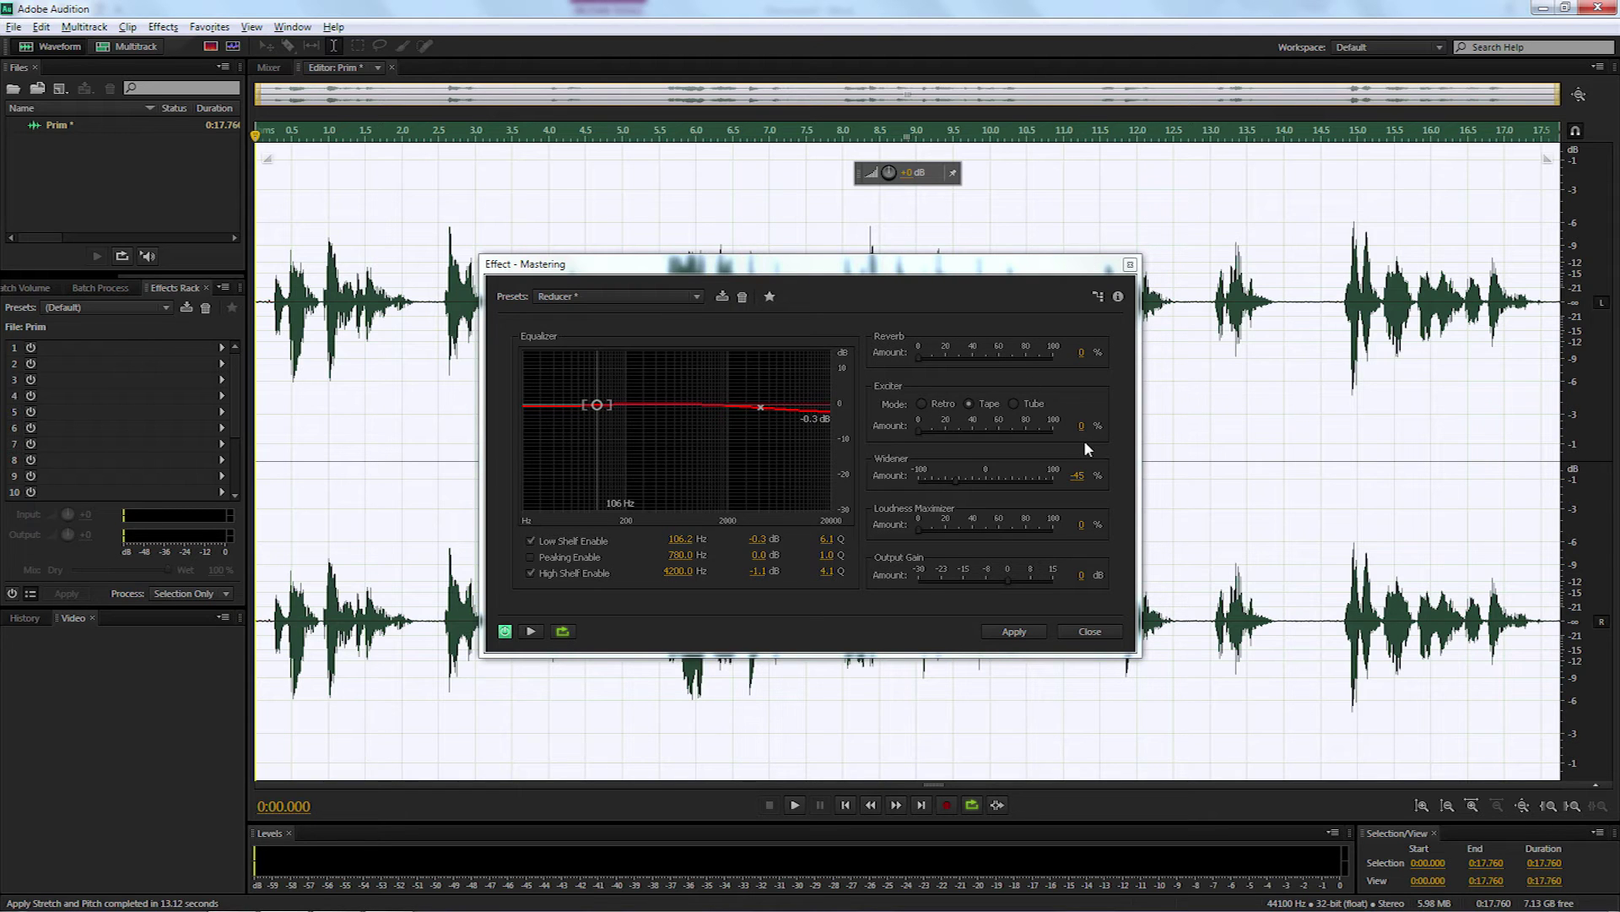
{"action": "left_click", "coordinate": [1078, 475]}
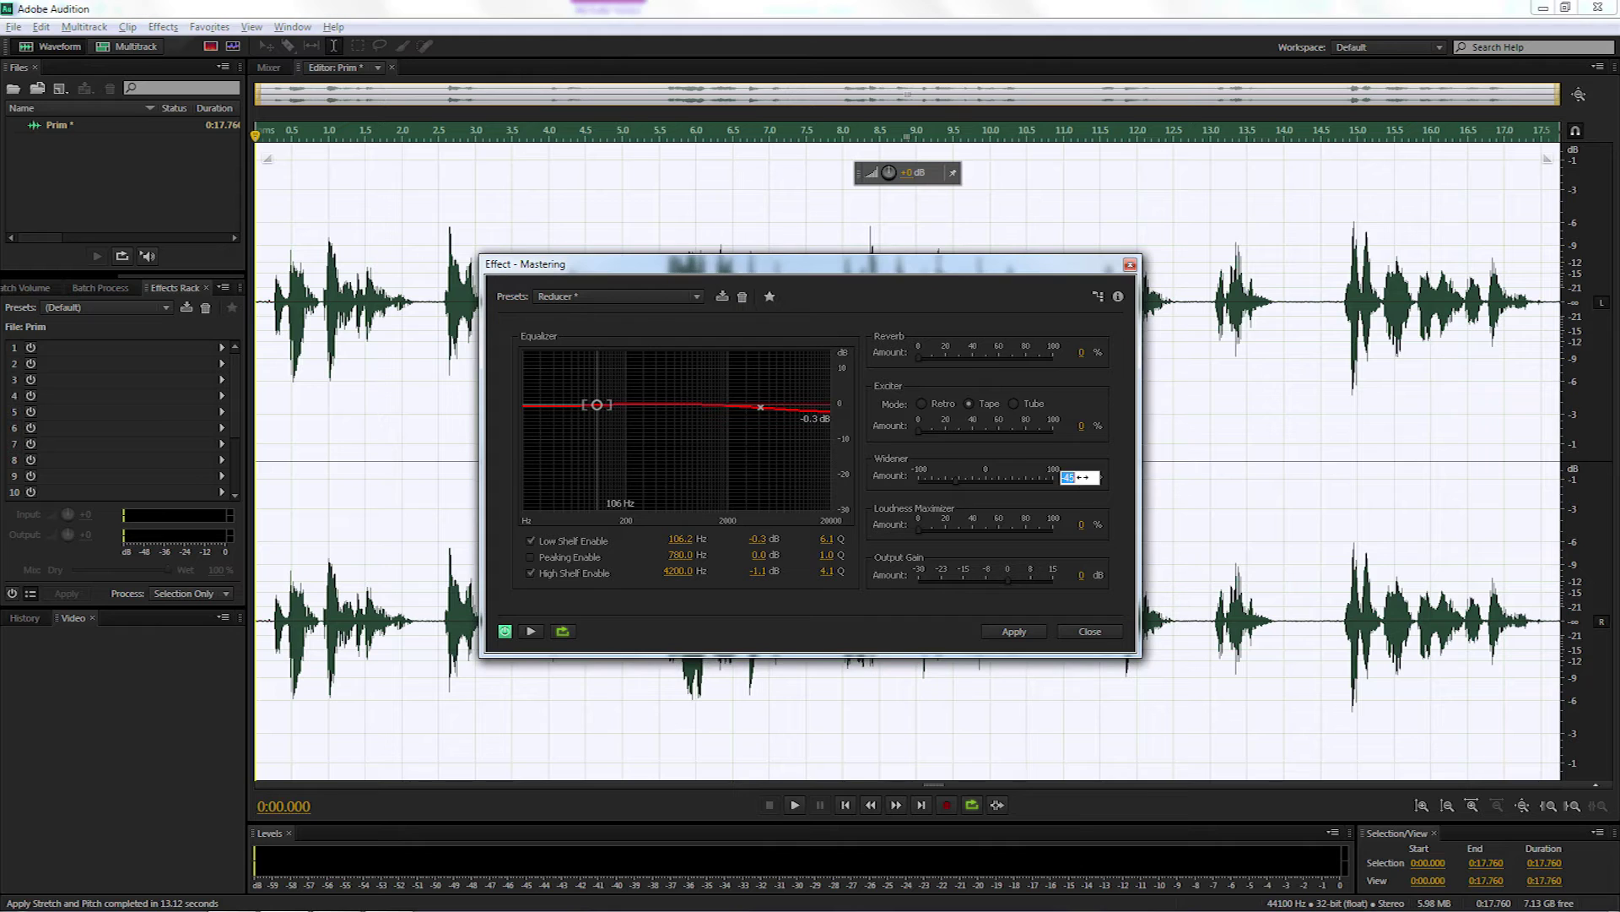
{"action": "type", "text": "100"}
Move the low shelf to 20 Hz at 15 dB and the high shelf to 20000 Hz at -30 dB, and preview the sound.
{"action": "left_click_drag", "start_coordinate": [595, 407], "coordinate": [525, 346]}
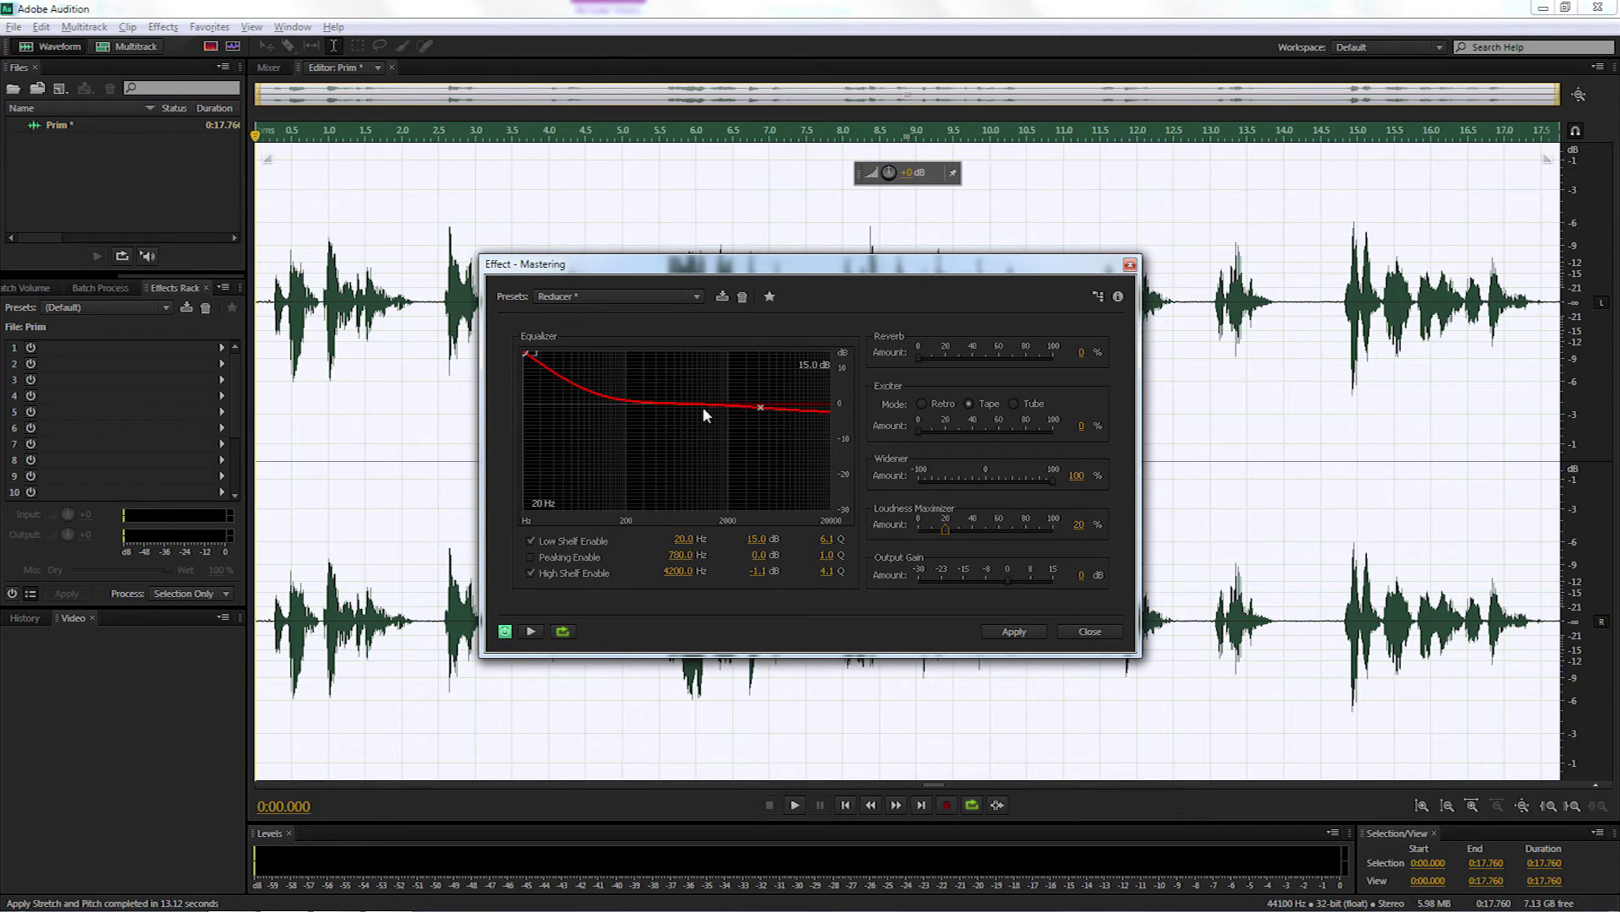
{"action": "left_click", "coordinate": [760, 408]}
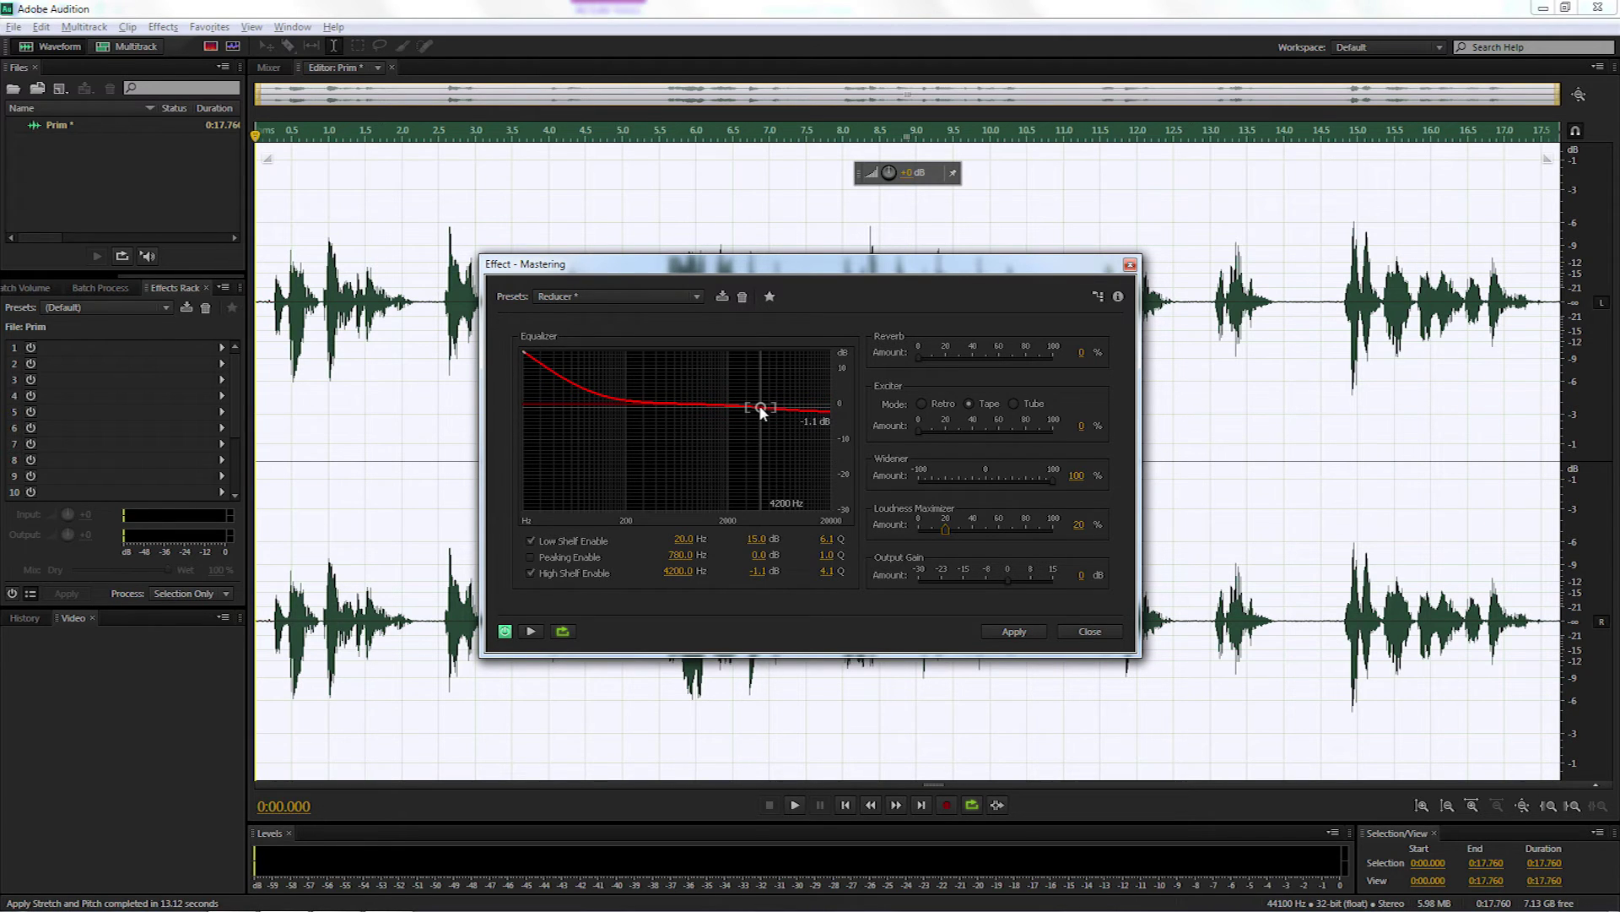
{"action": "left_click_drag", "start_coordinate": [762, 412], "coordinate": [830, 523]}
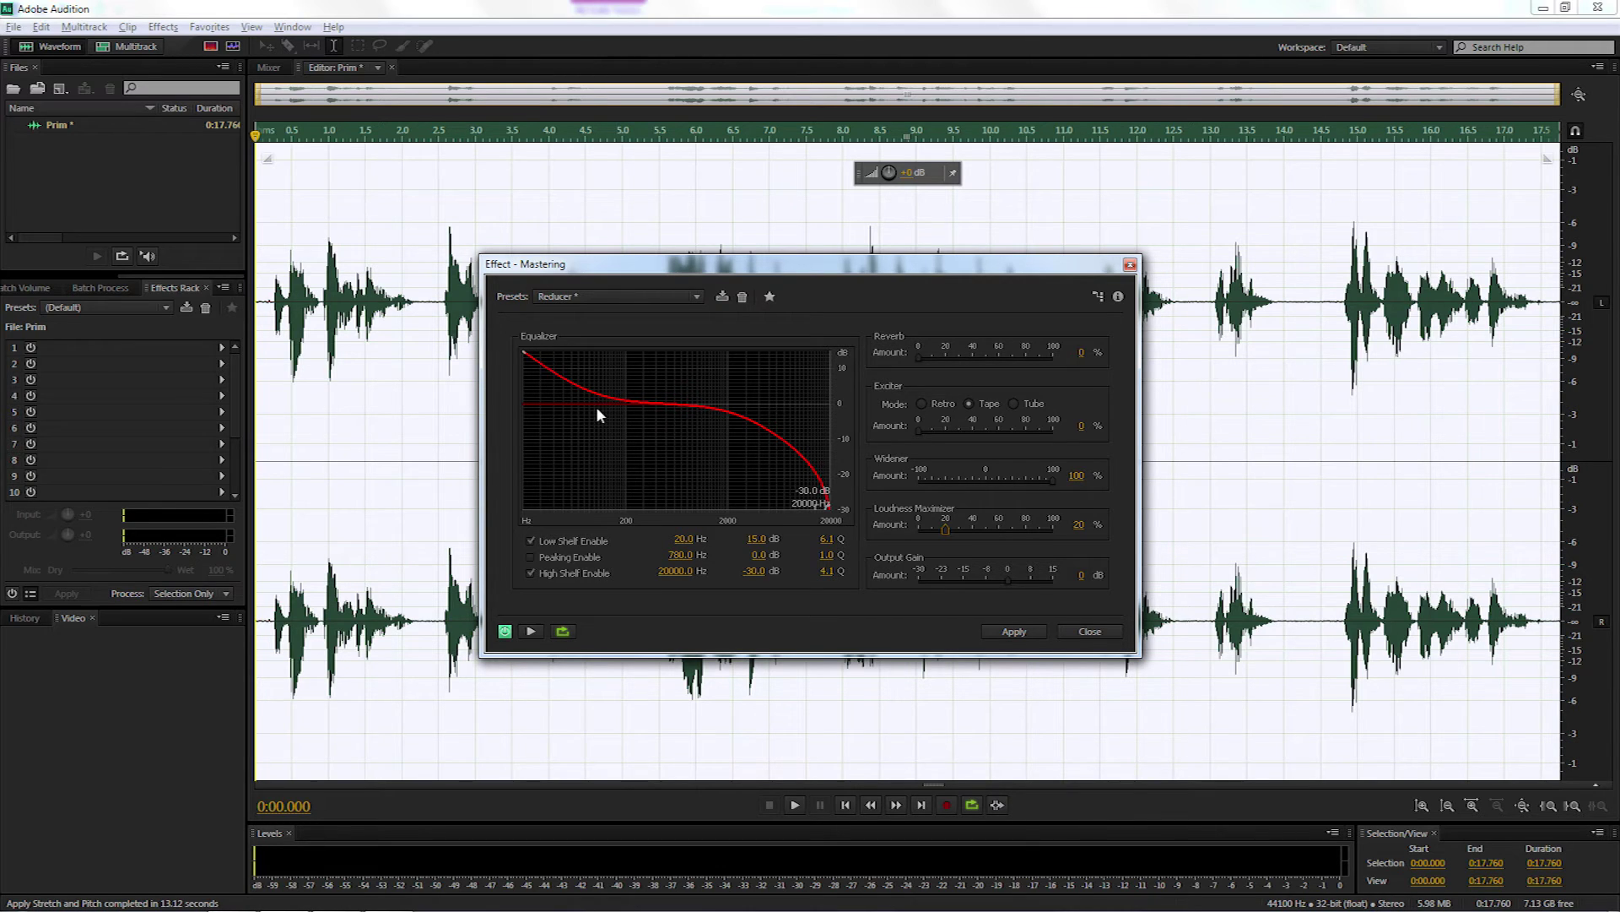
{"action": "left_click", "coordinate": [532, 631]}
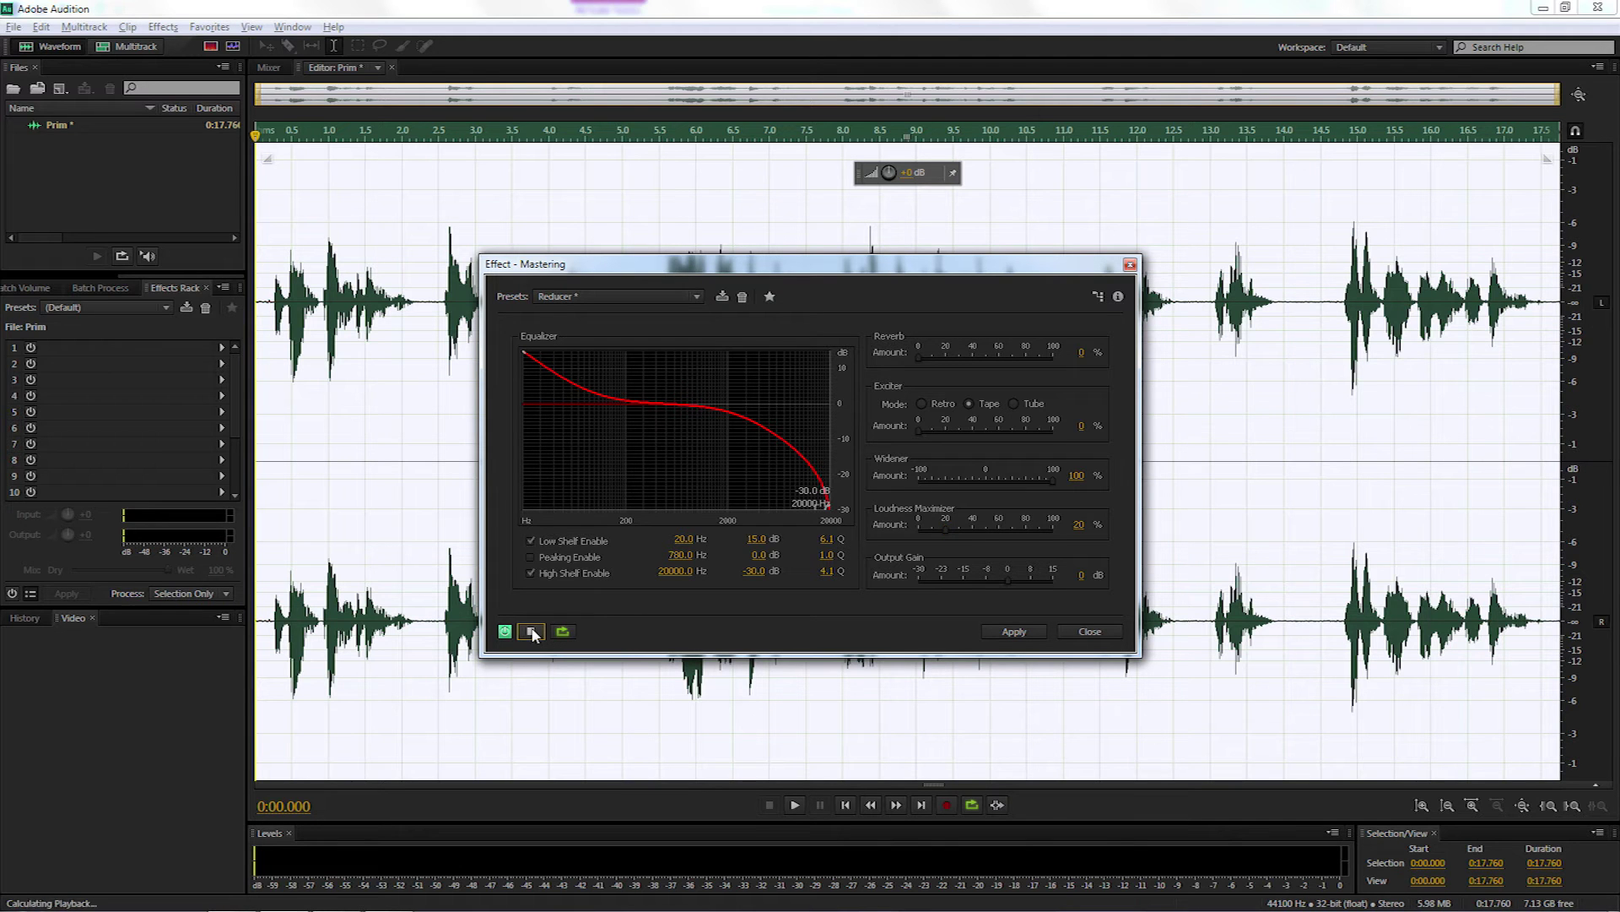
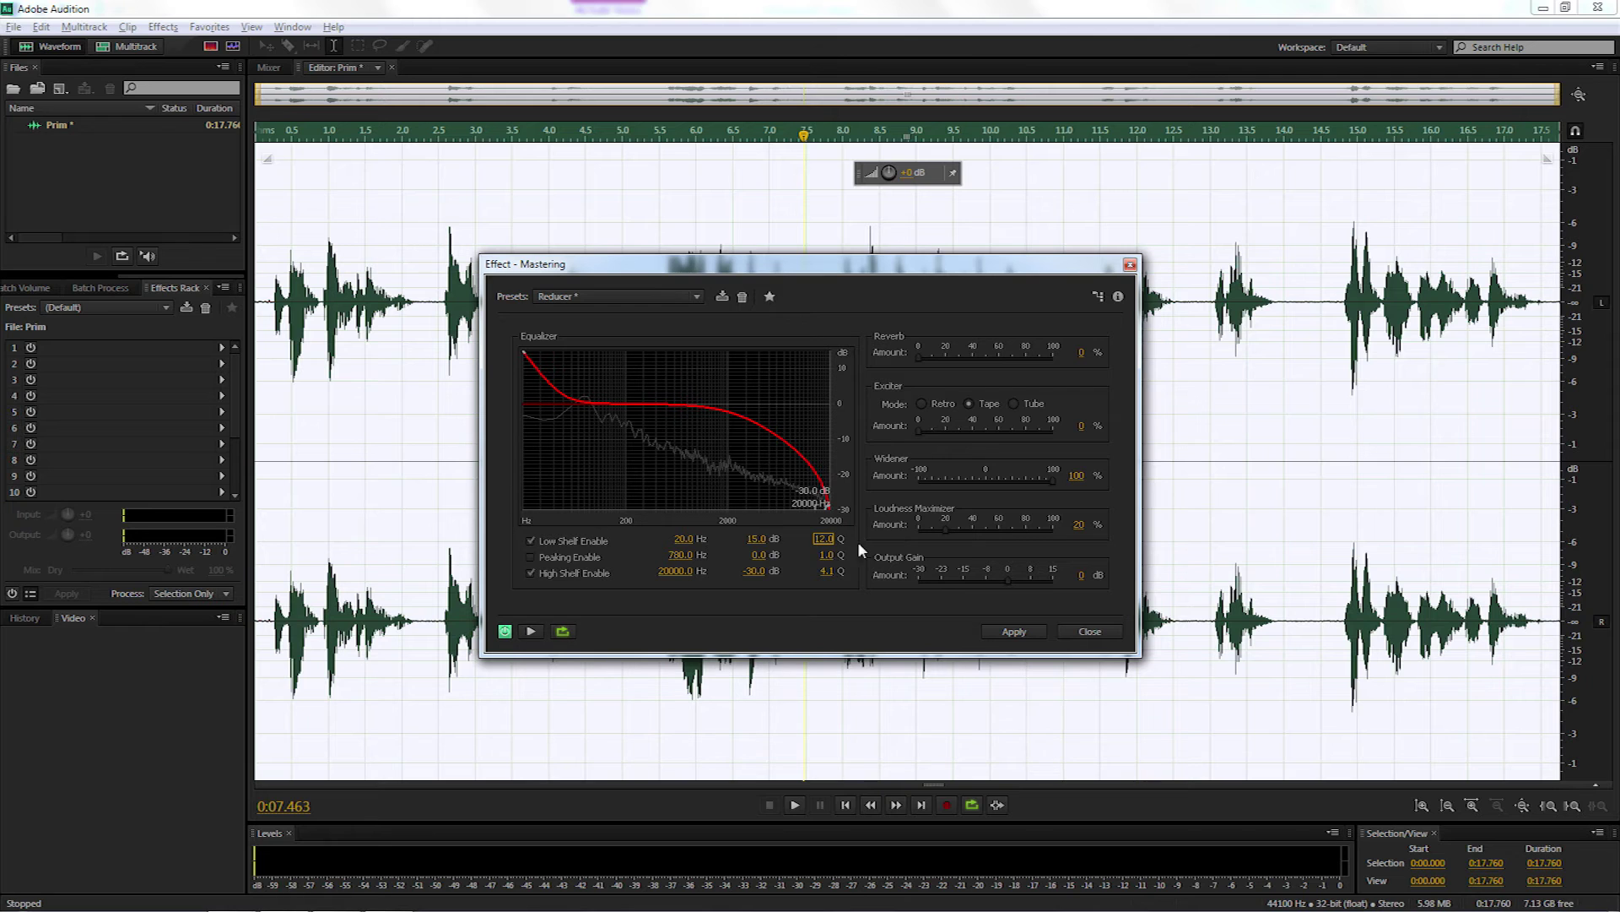
Set the Q of the equalizer's peaking and high shelf bands to 12.
{"action": "left_click", "coordinate": [827, 554]}
{"action": "left_click", "coordinate": [825, 571]}
{"action": "type", "text": "12"}
{"action": "key", "text": "Return"}
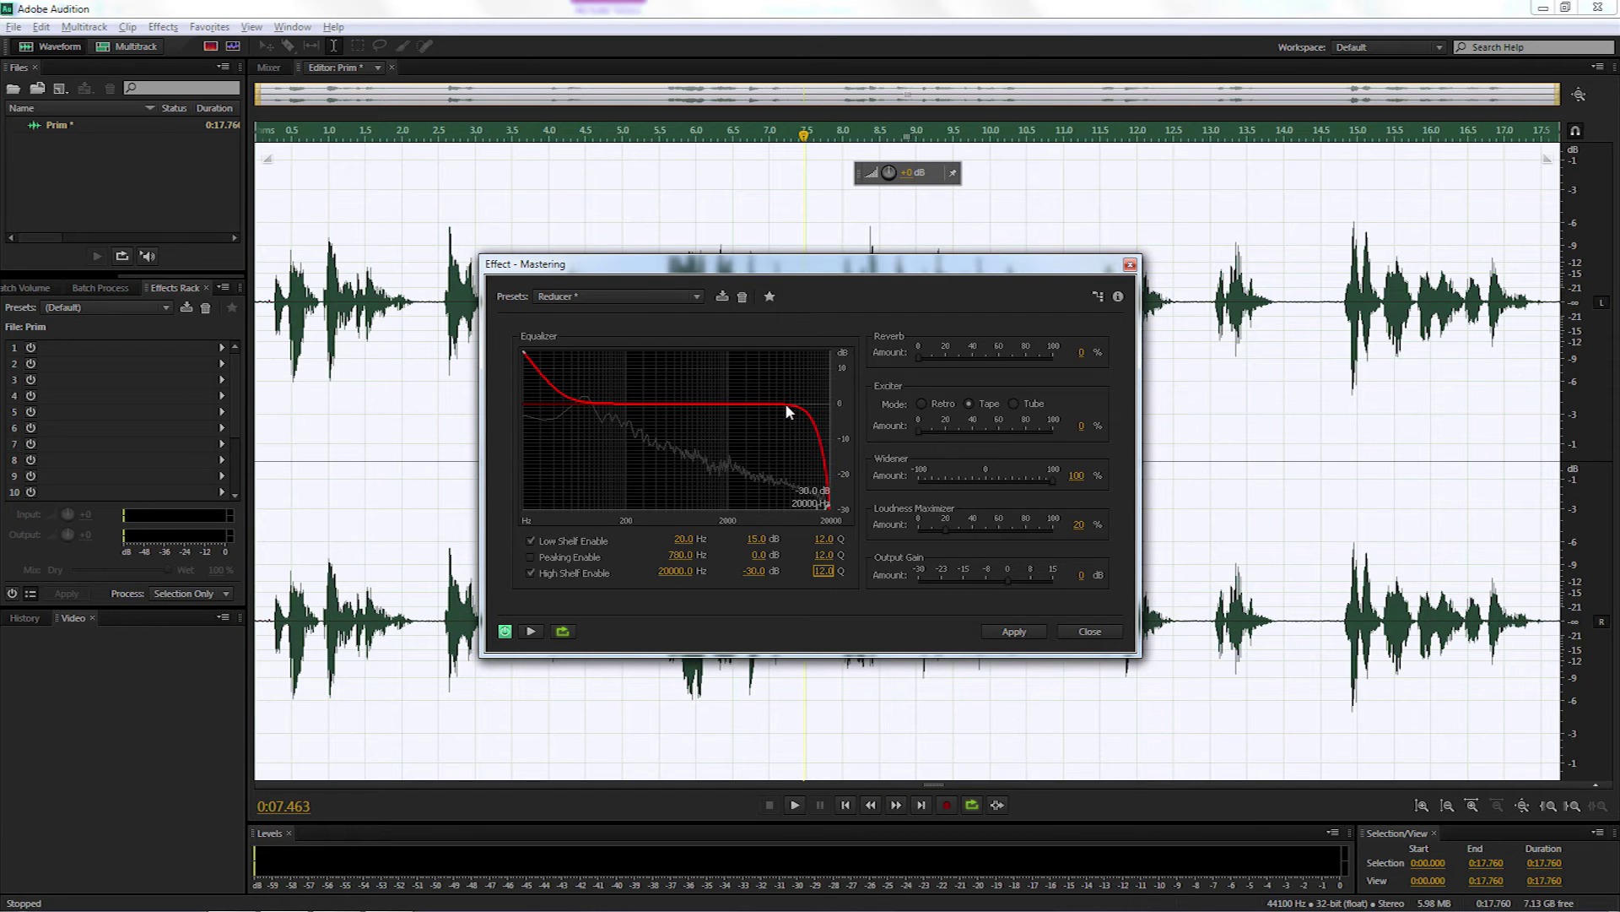
Set the high shelf's Q to 4 and preview the mastering effect.
{"action": "mouse_move", "coordinate": [823, 571]}
{"action": "left_mouse_down"}
{"action": "mouse_move", "coordinate": [804, 577]}
{"action": "mouse_move", "coordinate": [840, 580]}
{"action": "left_mouse_up"}
{"action": "left_click", "coordinate": [533, 632]}
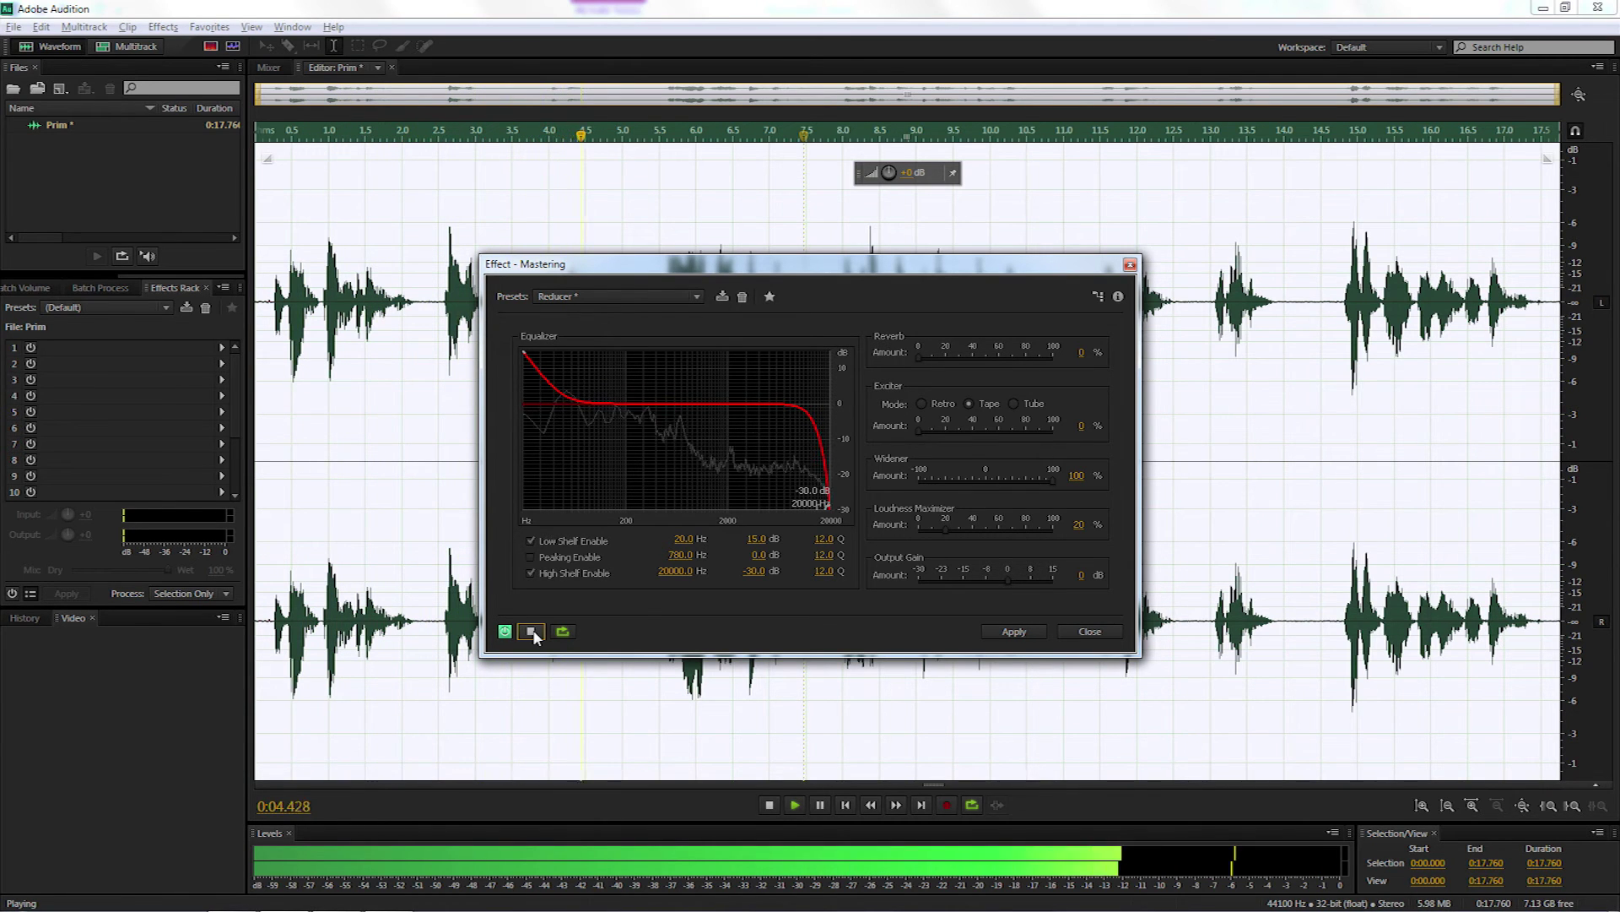
{"action": "left_click", "coordinate": [532, 631]}
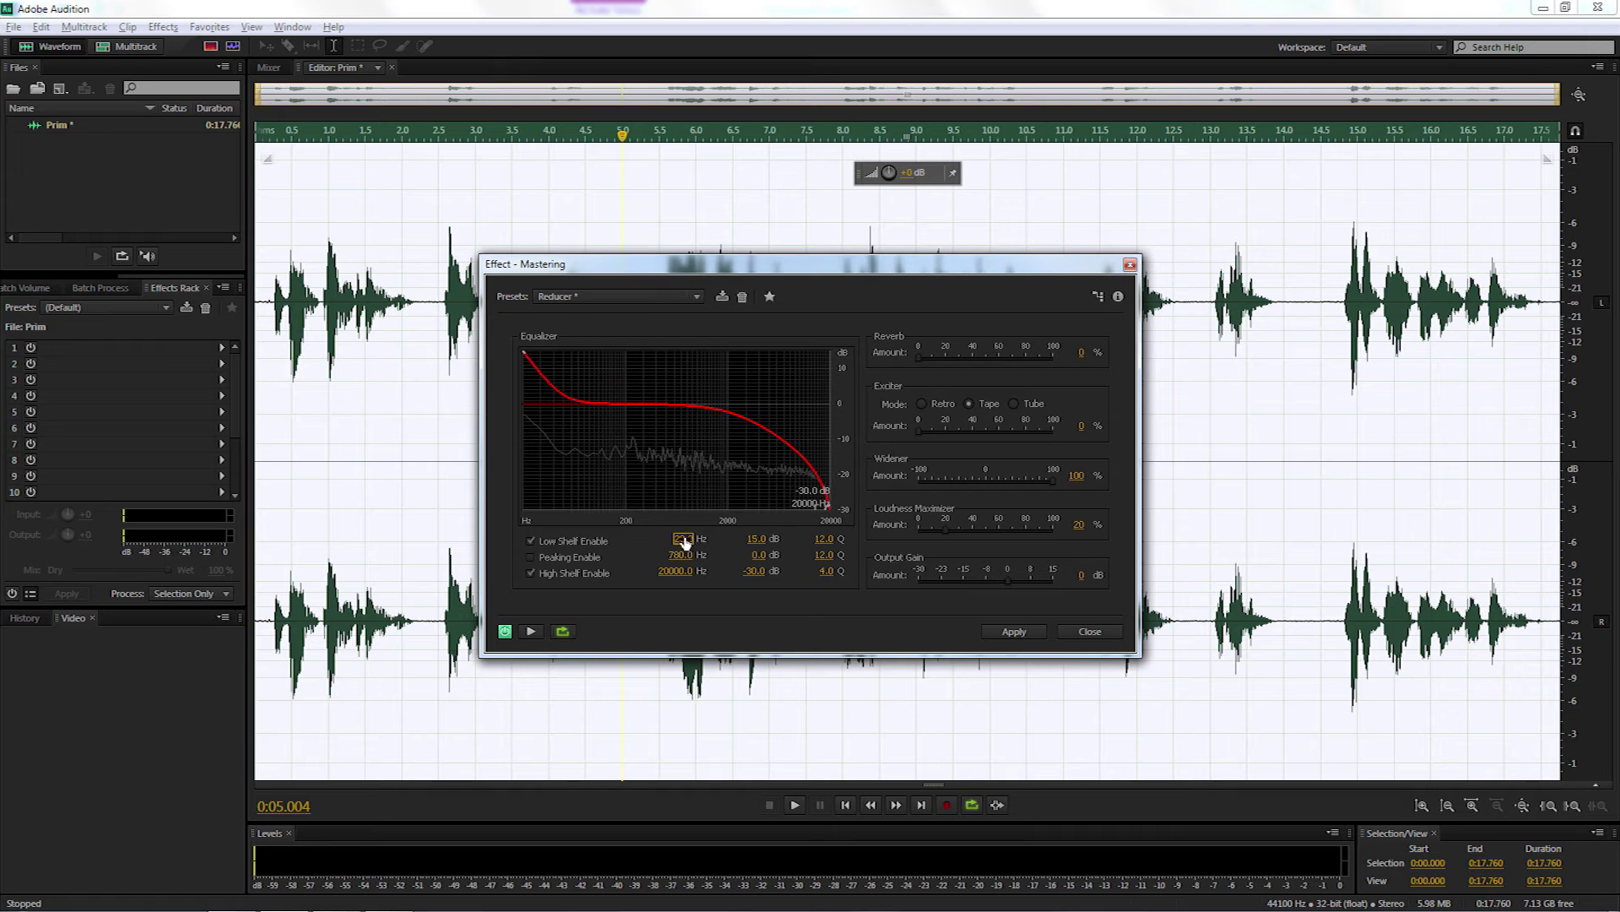
Set the low shelf frequency to 40 Hz and preview the mastering effect again.
{"action": "left_click", "coordinate": [684, 542]}
{"action": "type", "text": "40"}
{"action": "key", "text": "Tab"}
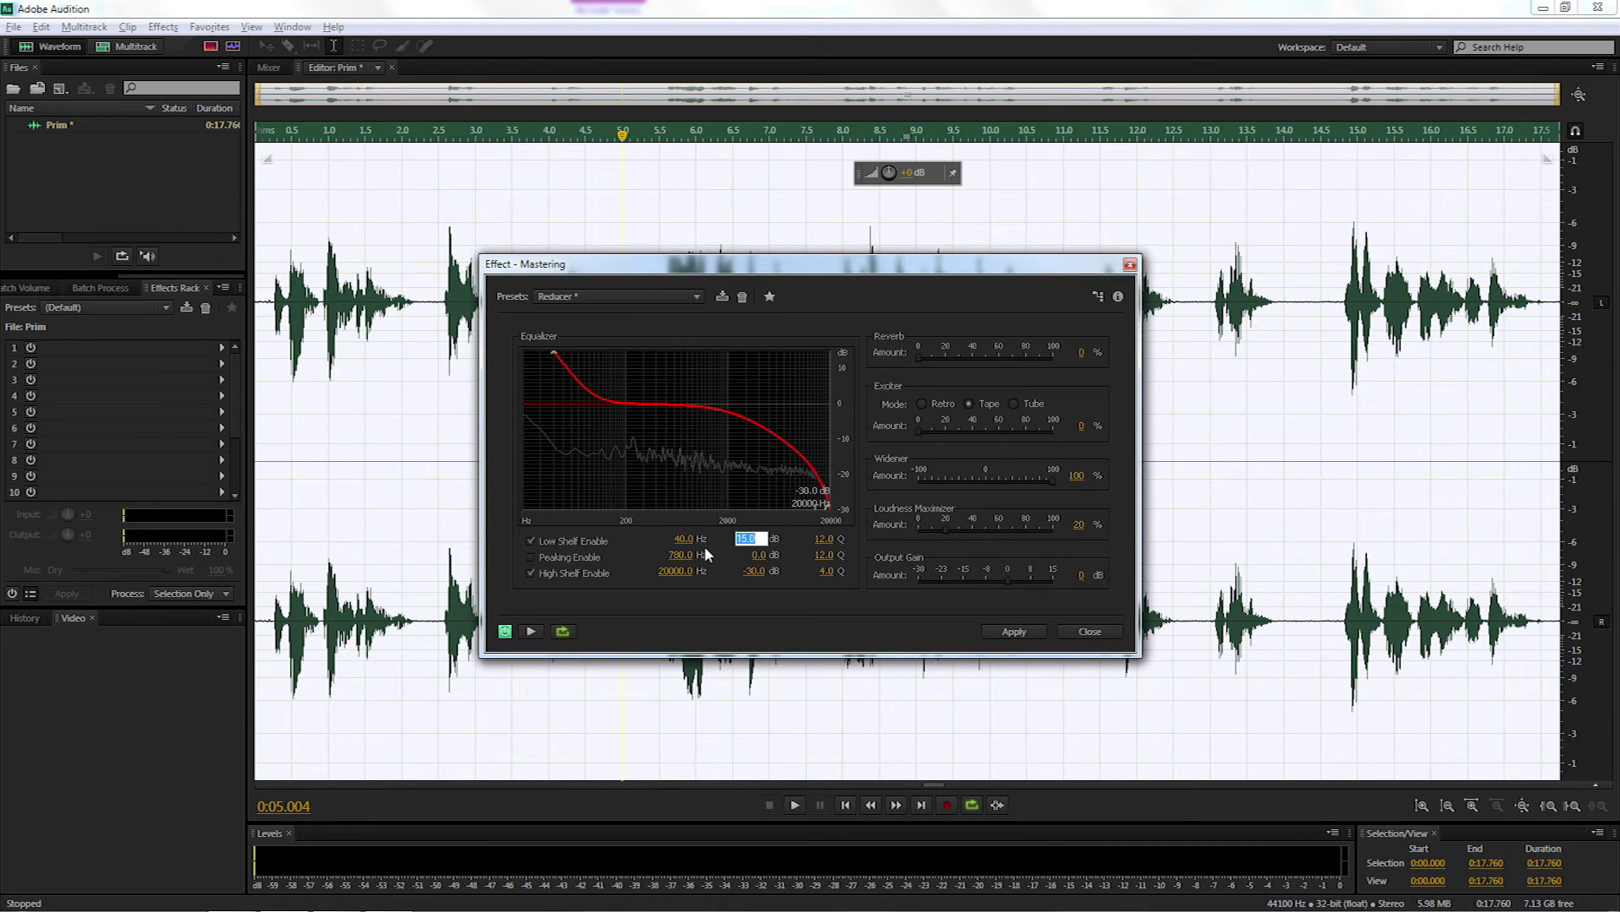
{"action": "key", "text": "Return"}
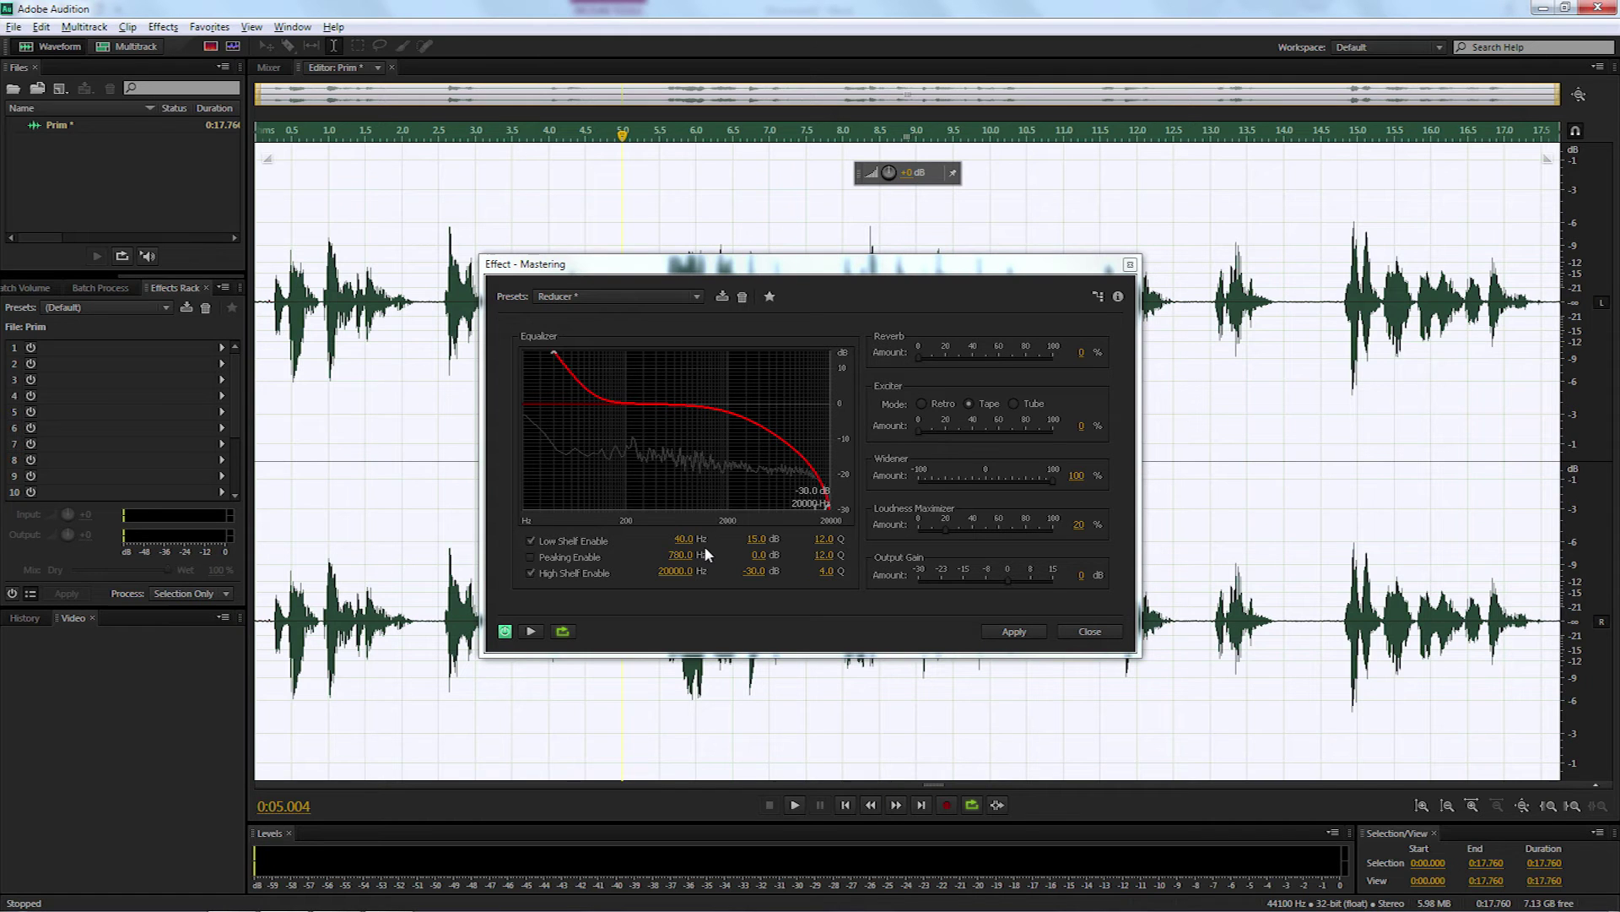
{"action": "left_click", "coordinate": [531, 631]}
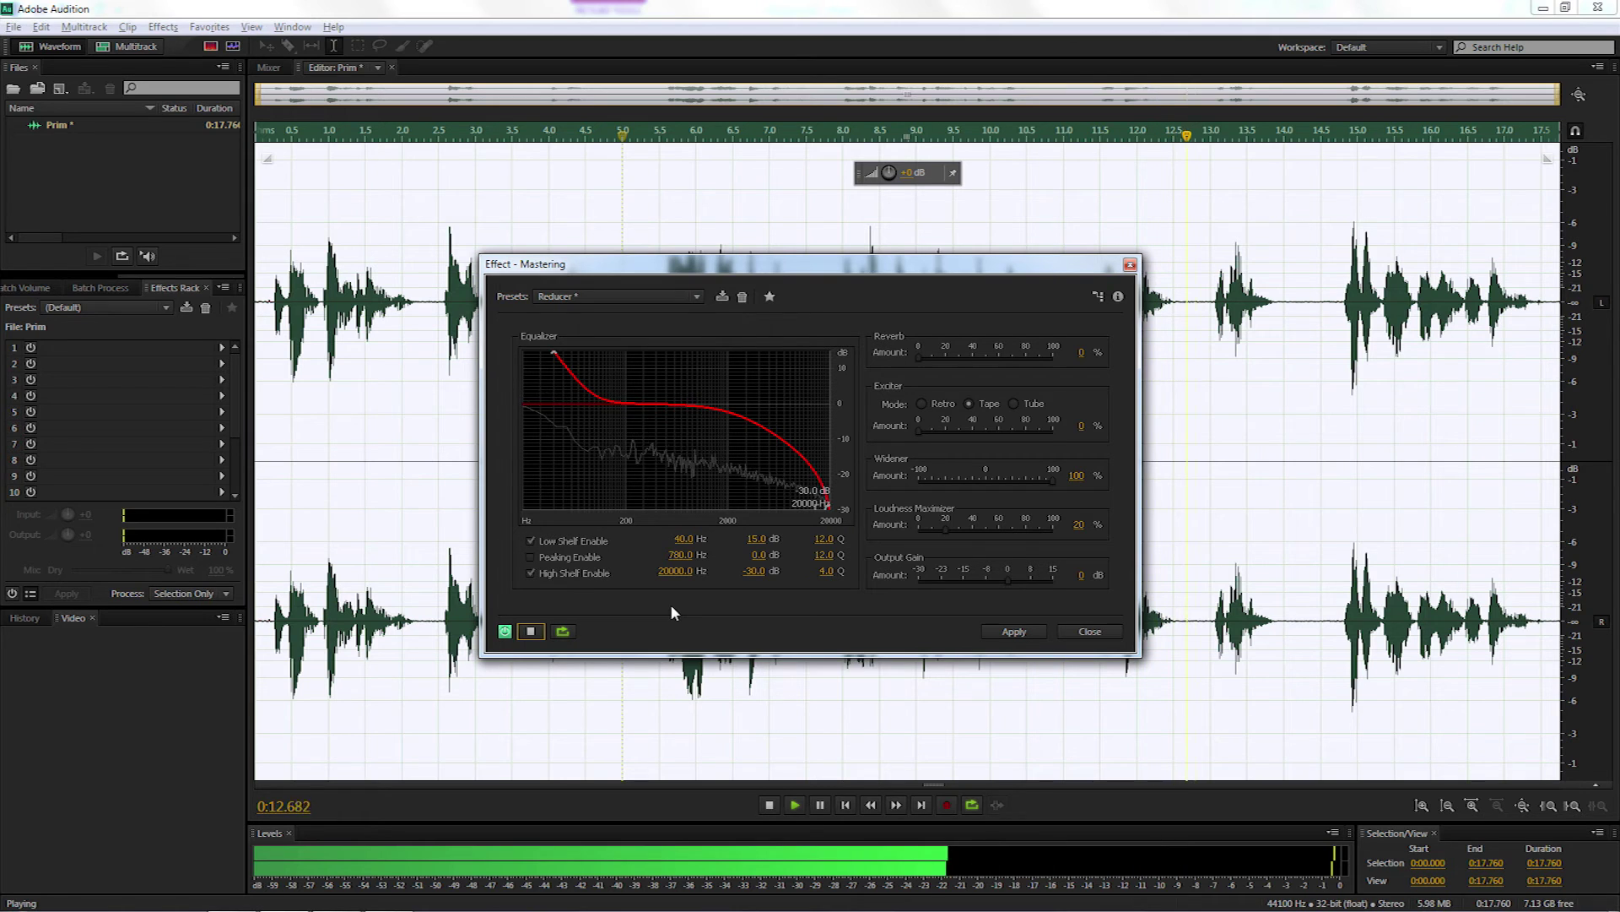
{"action": "left_click", "coordinate": [532, 631]}
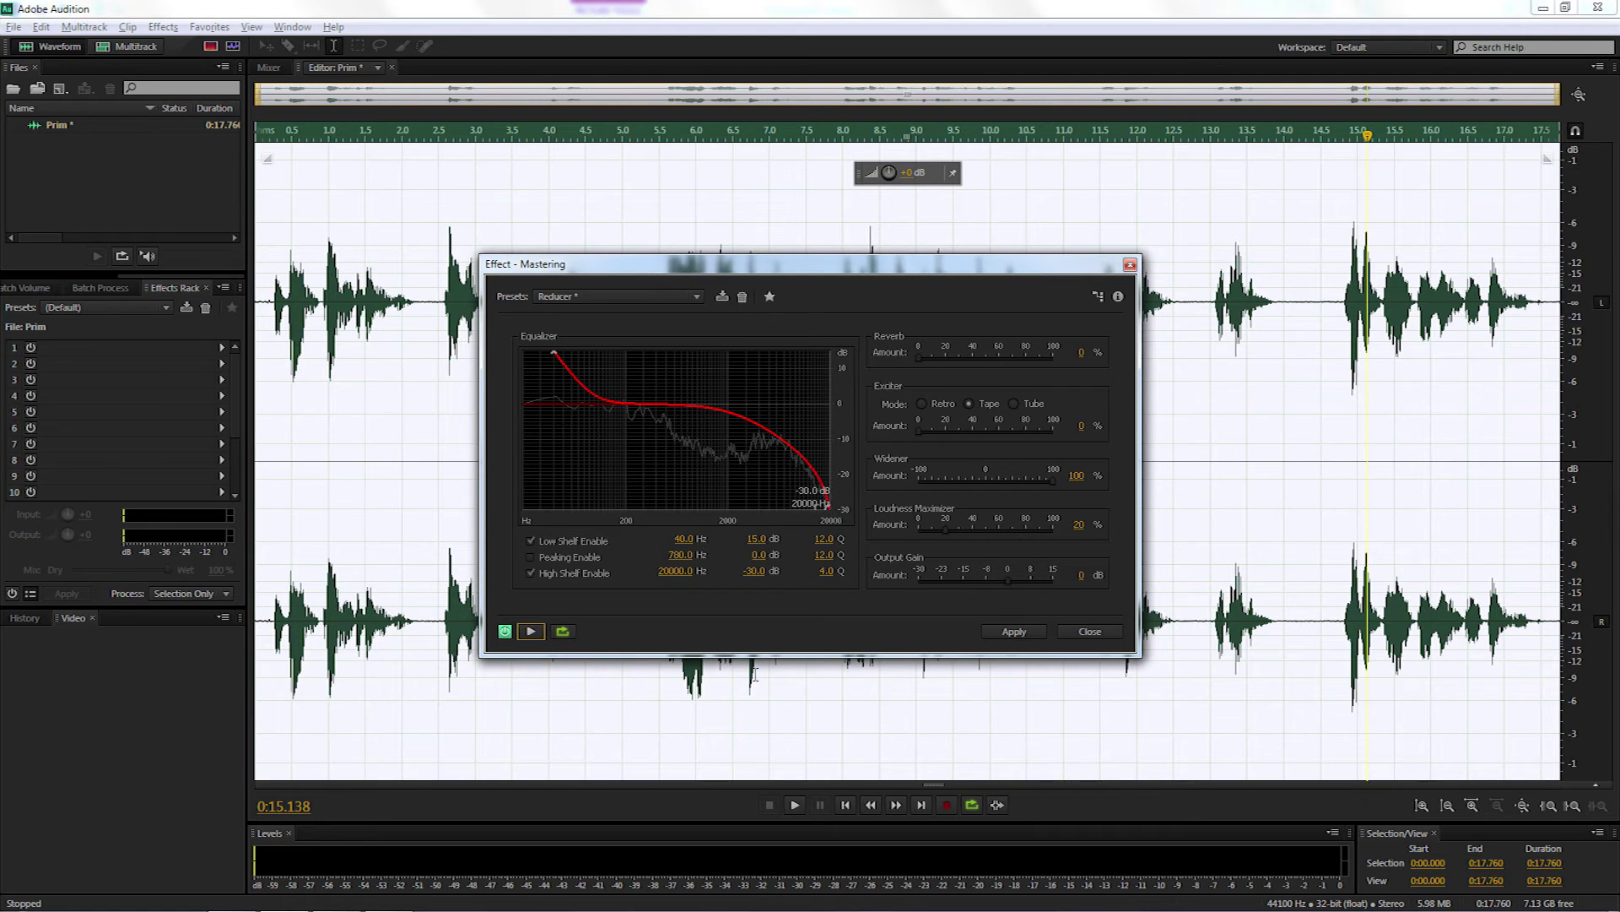
Apply the Mastering effect to the whole clip and play the result from the beginning.
{"action": "left_click", "coordinate": [1012, 631]}
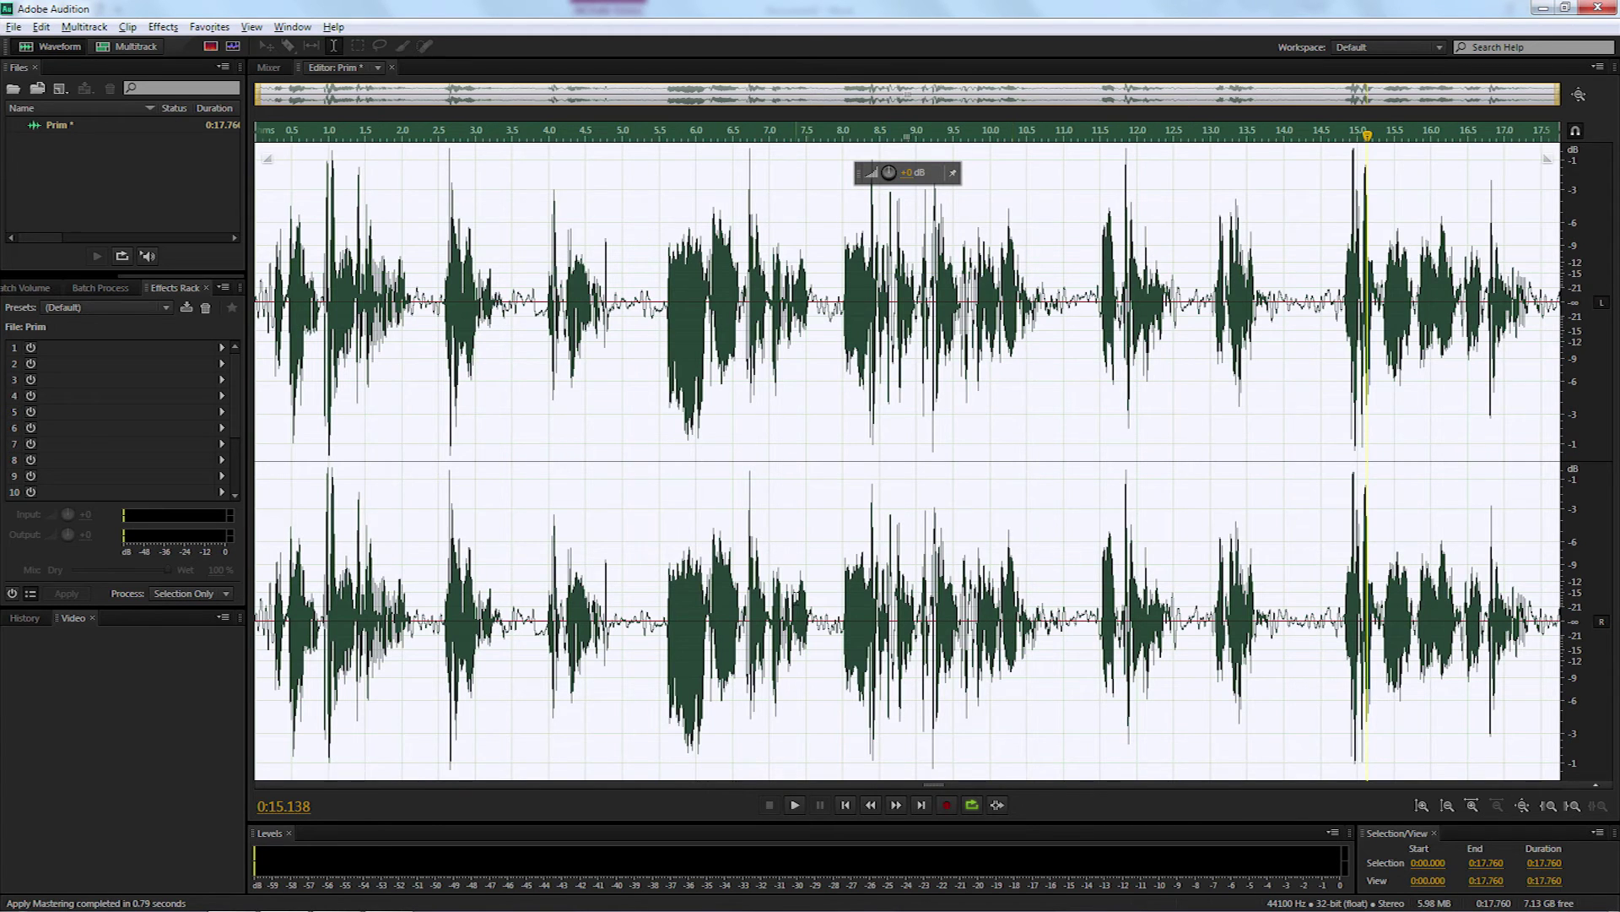
{"action": "left_click", "coordinate": [498, 488]}
{"action": "key", "text": "Home"}
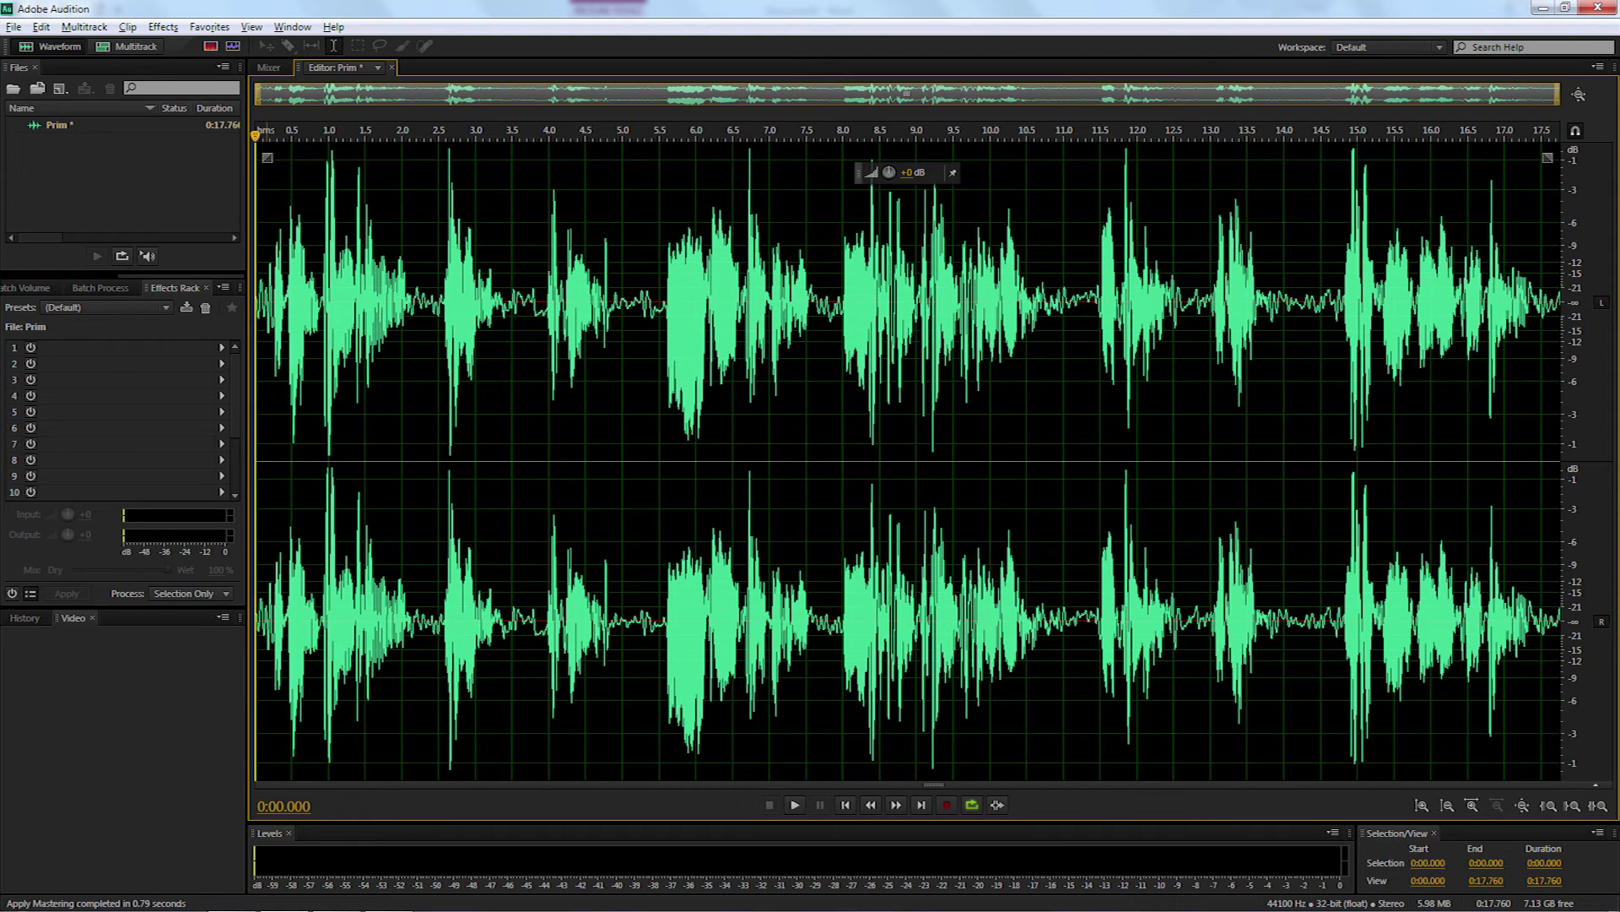
{"action": "key", "text": "space"}
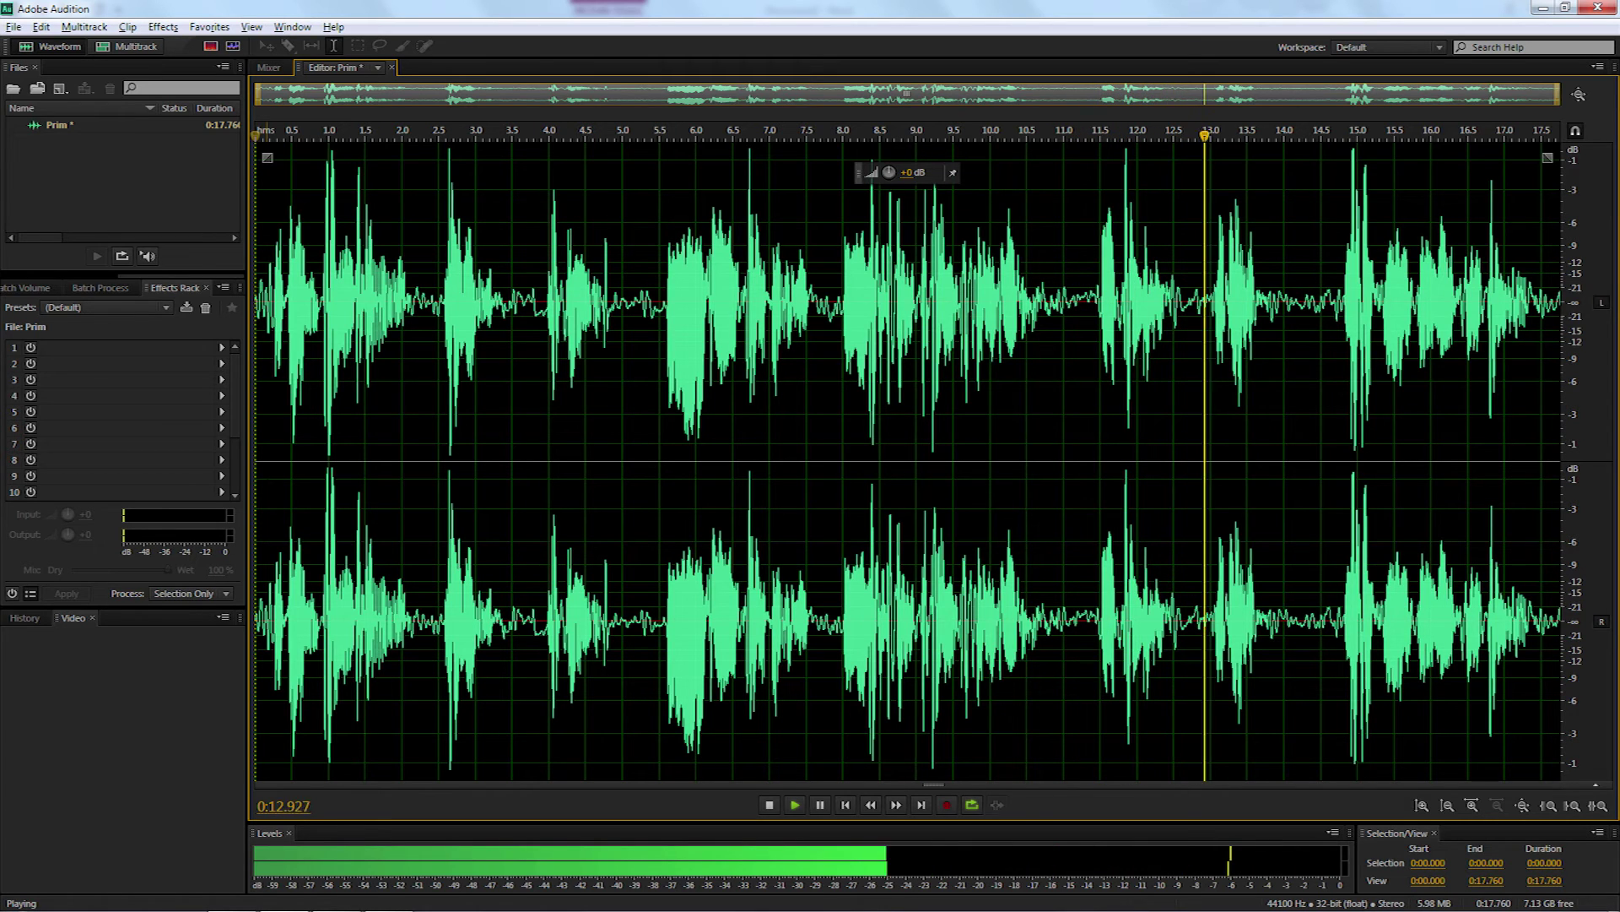
{"action": "key", "text": "space"}
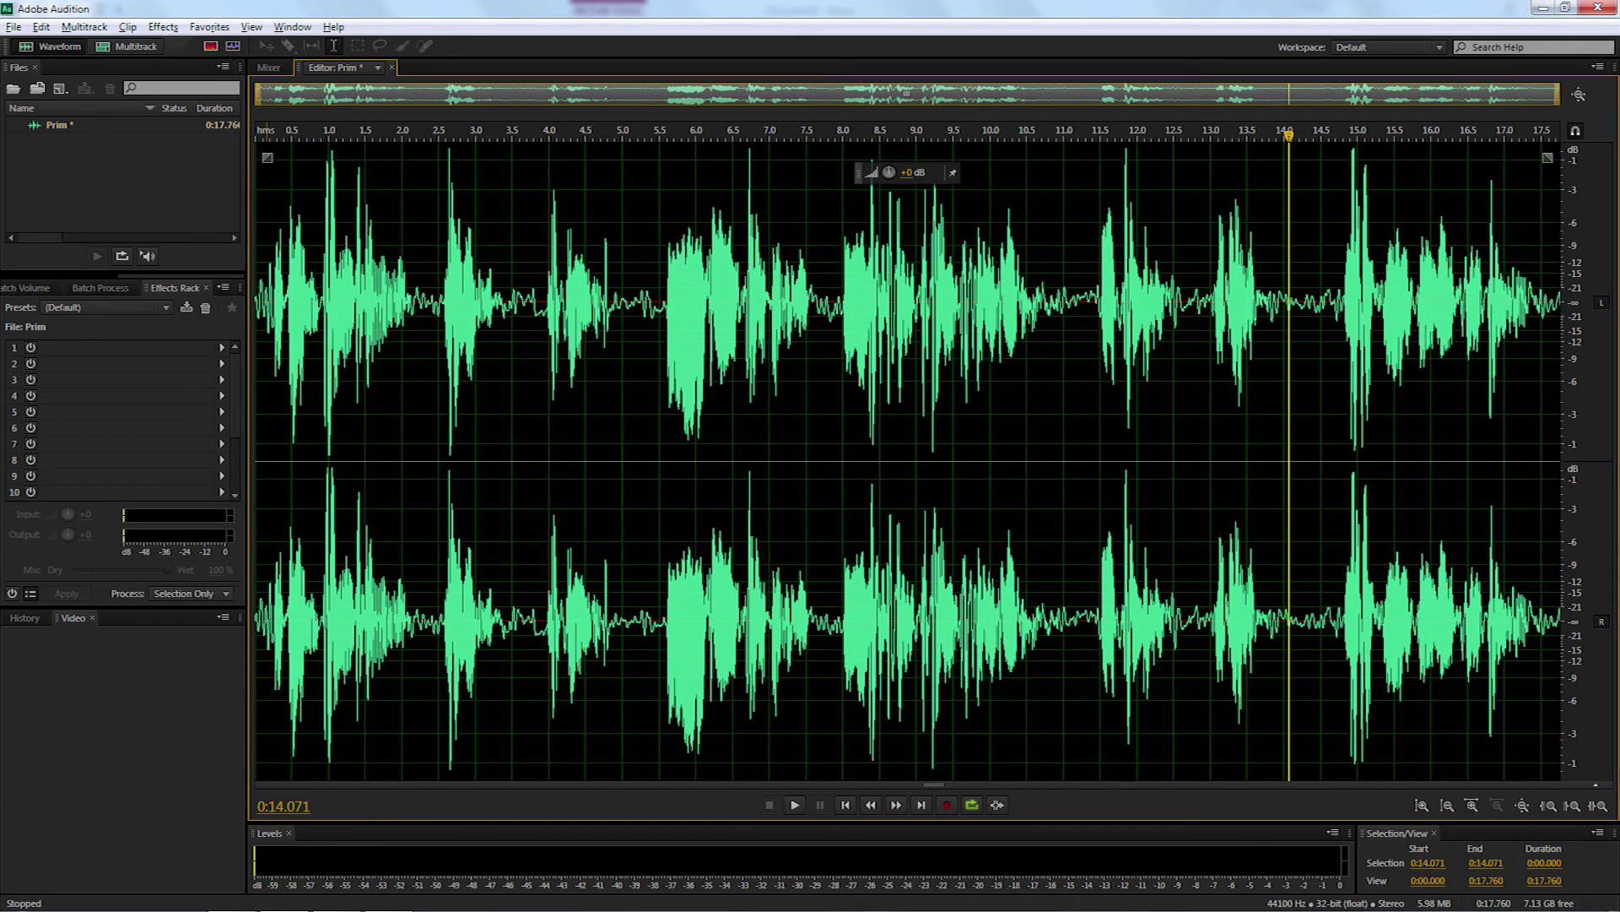
Start a Convolution Reverb on the clip with the A Cold House preset and the Lecture Hall impulse.
{"action": "left_click", "coordinate": [163, 26]}
{"action": "mouse_move", "coordinate": [230, 352]}
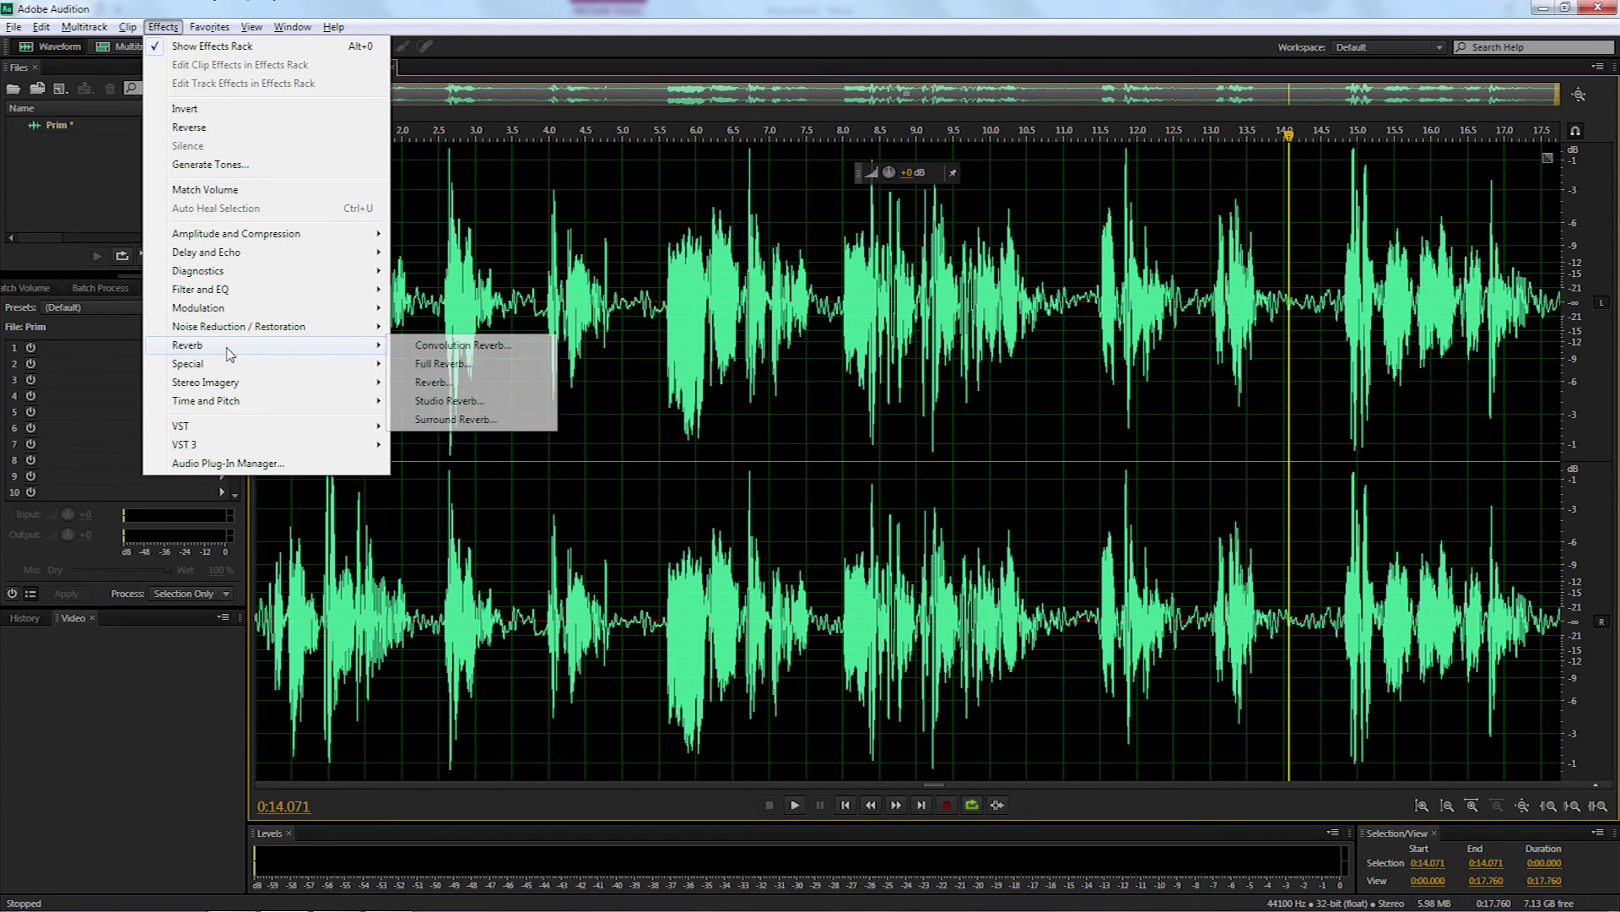
{"action": "left_click", "coordinate": [462, 346]}
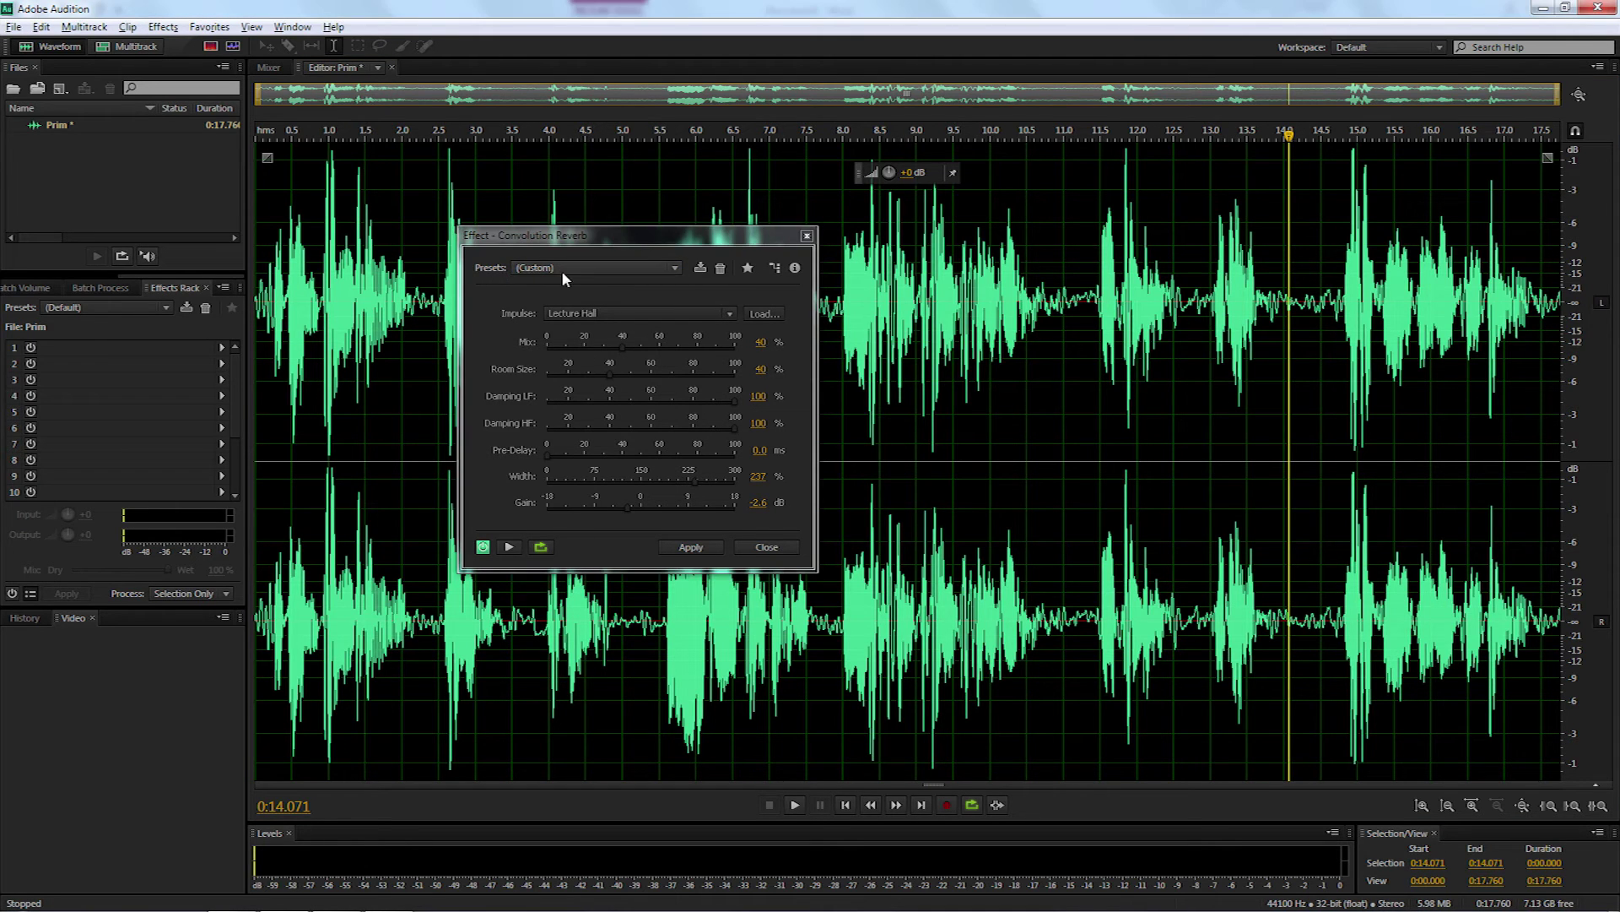
{"action": "left_click", "coordinate": [560, 270]}
{"action": "left_click", "coordinate": [570, 308]}
{"action": "left_click", "coordinate": [612, 313]}
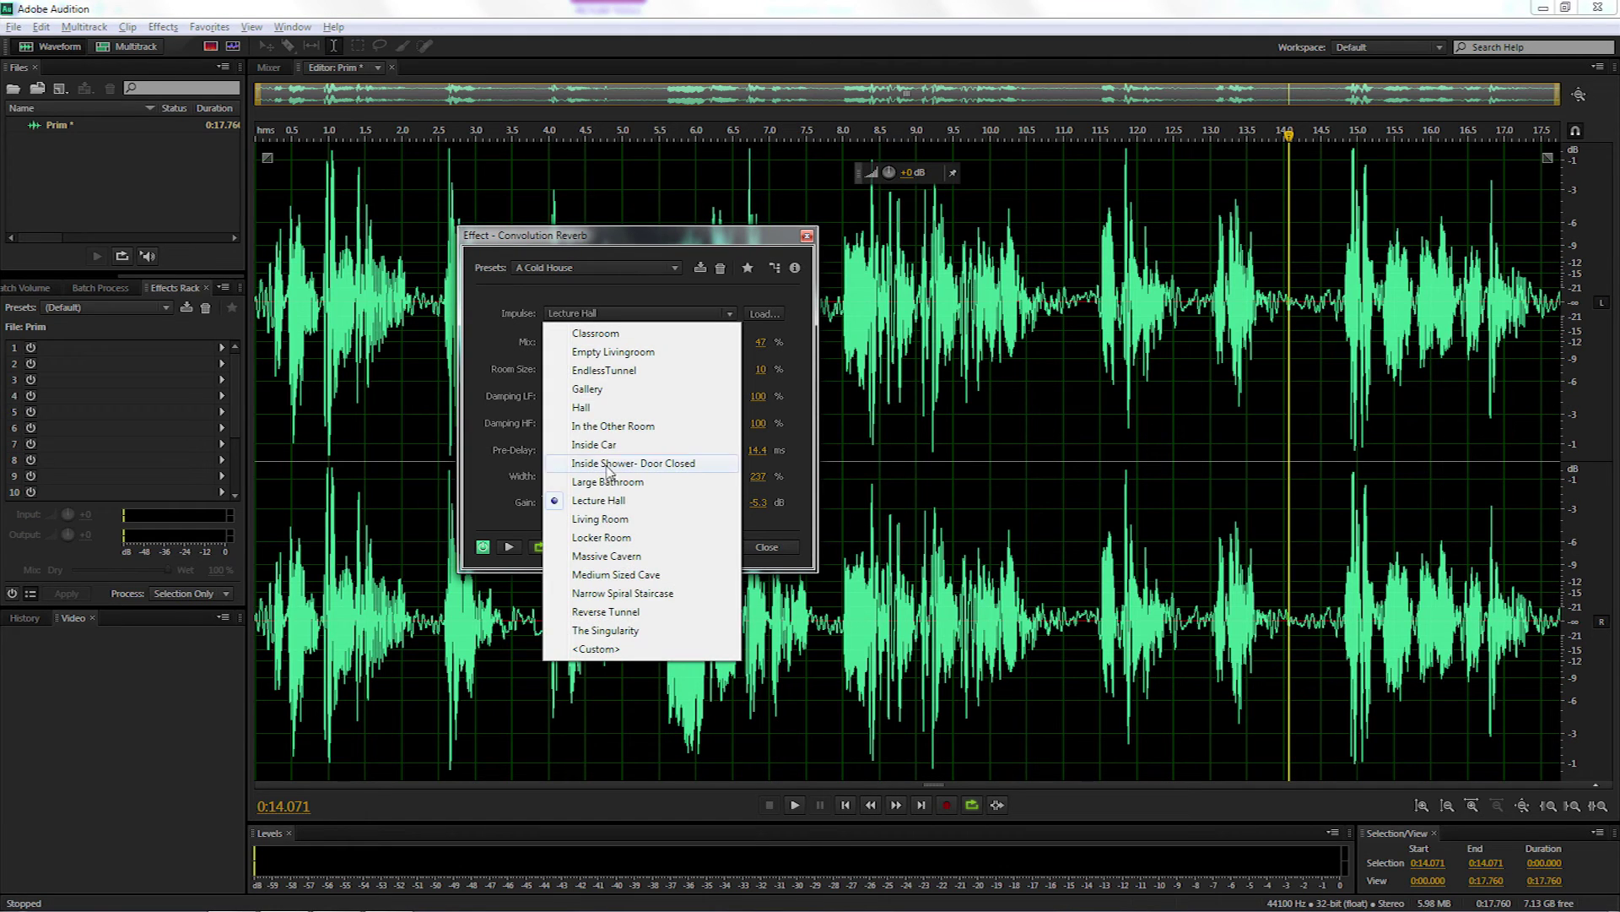
{"action": "left_click", "coordinate": [616, 506]}
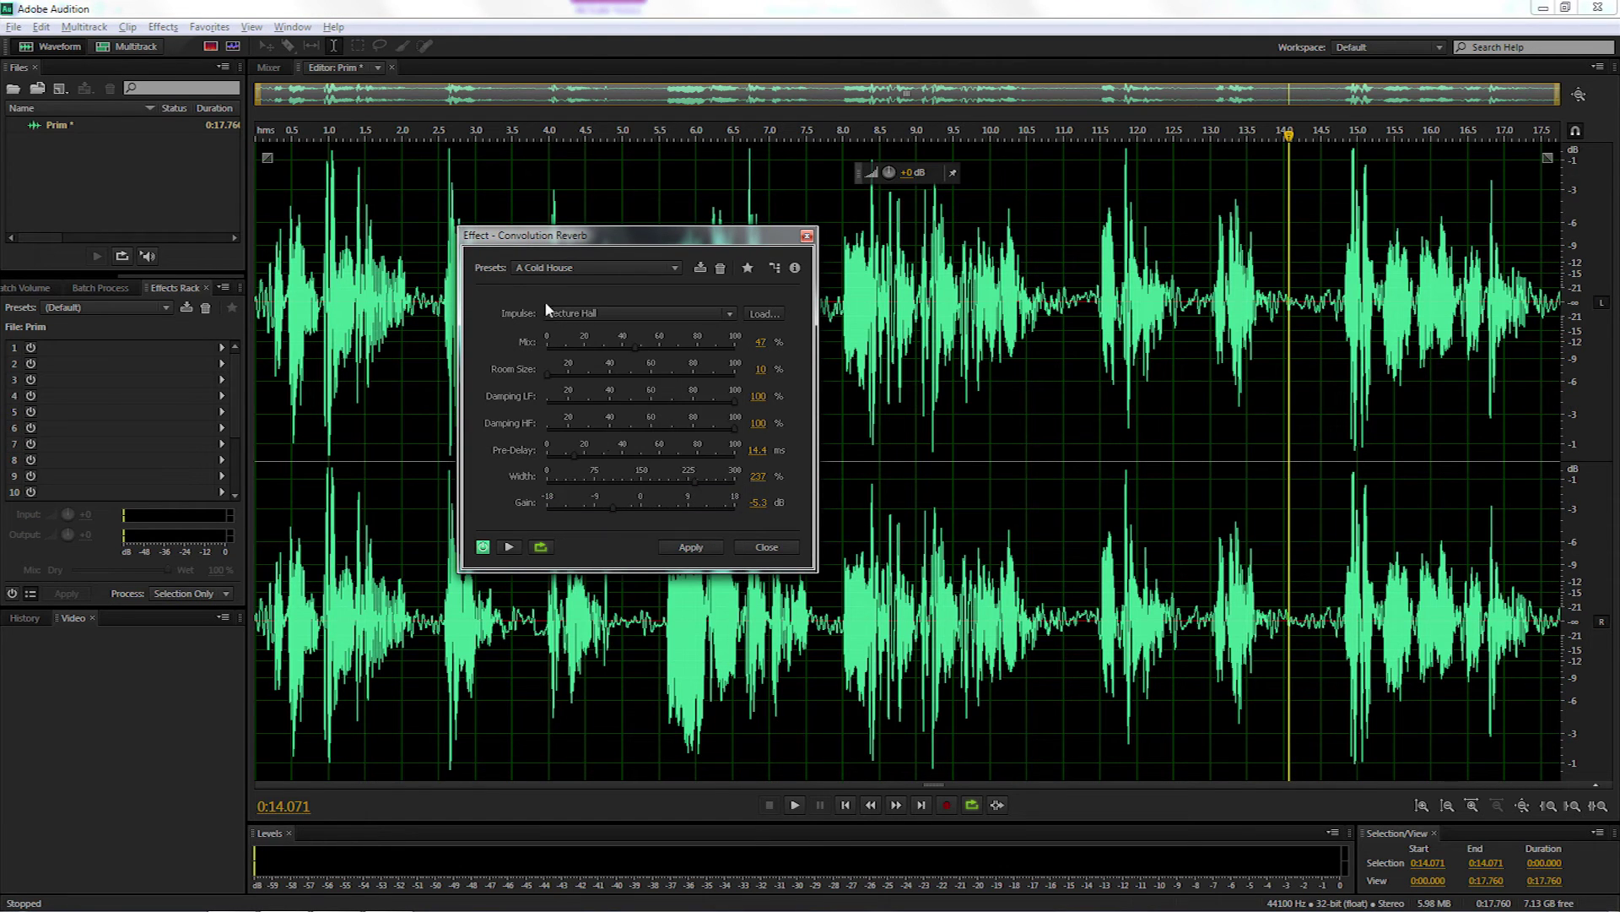
Set the reverb's mix and room size to 40 %, its pre-delay to 0 ms and its width to 0 %.
{"action": "left_click", "coordinate": [760, 343]}
{"action": "type", "text": "40"}
{"action": "left_click", "coordinate": [760, 369]}
{"action": "type", "text": "40"}
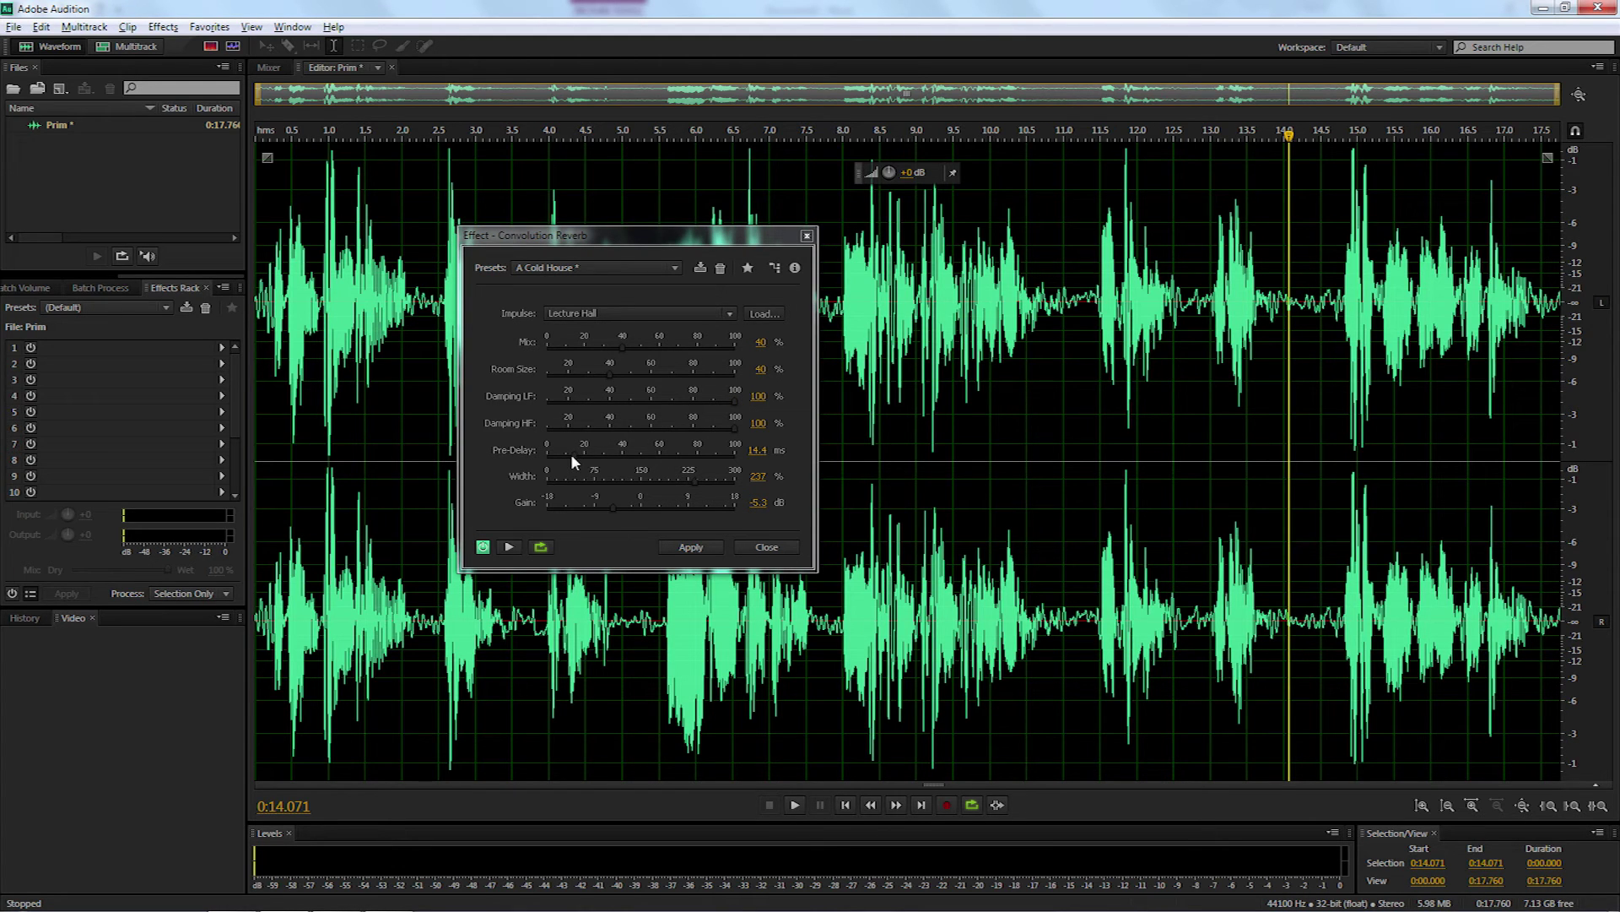
{"action": "left_click_drag", "start_coordinate": [570, 453], "coordinate": [530, 455]}
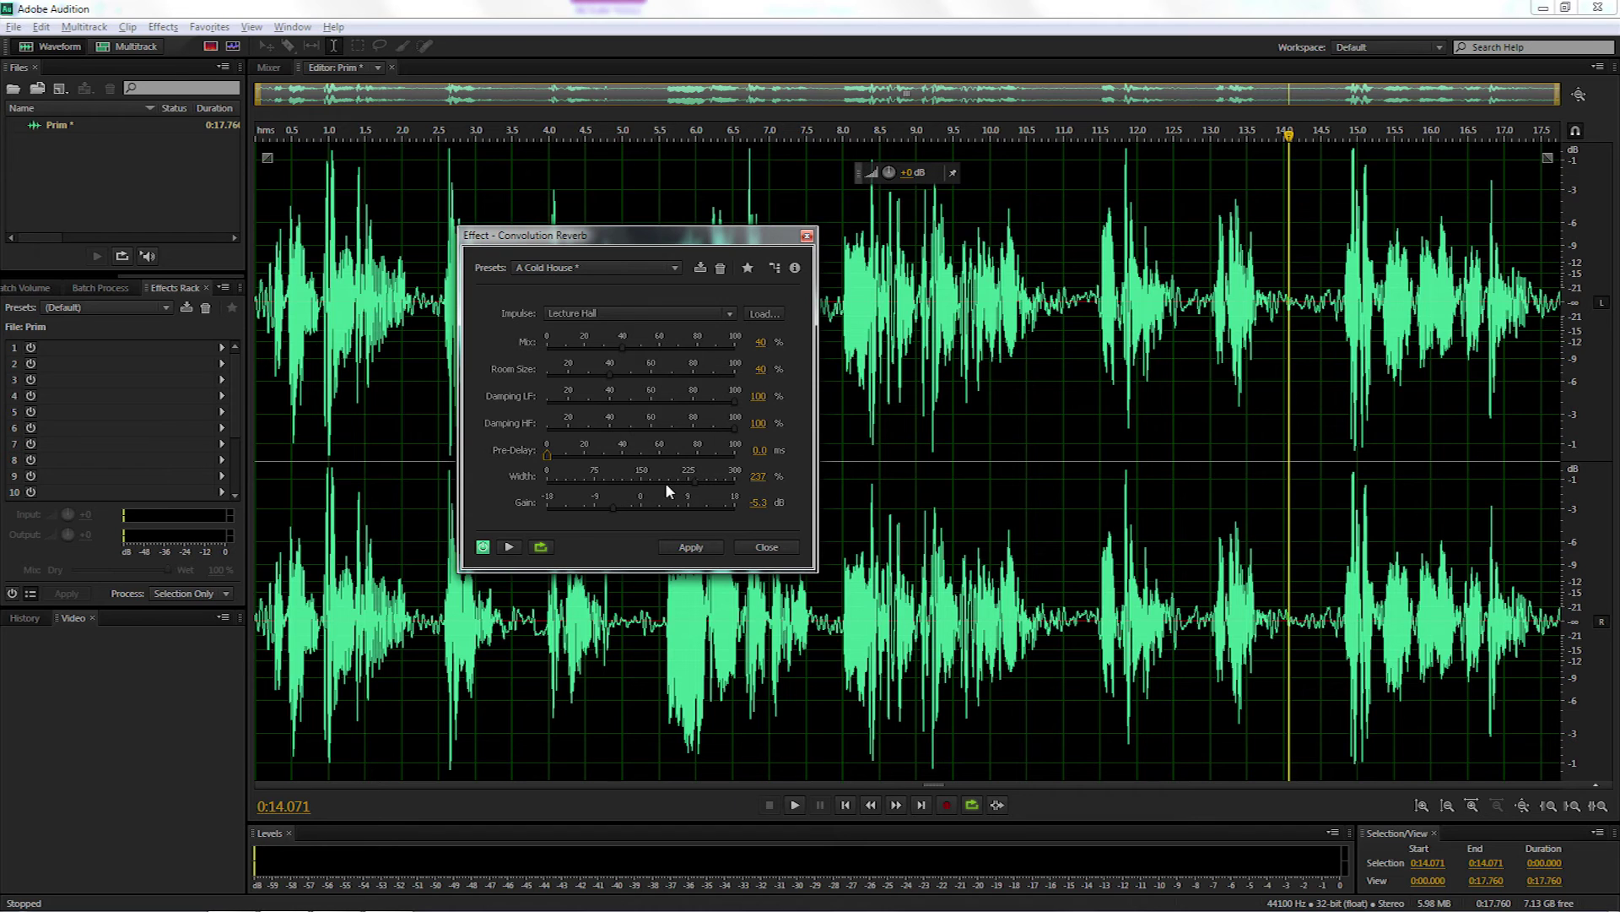
{"action": "left_click_drag", "start_coordinate": [696, 481], "coordinate": [536, 500]}
Set the reverb's gain to -3.0 dB while previewing the sound, and apply the Convolution Reverb.
{"action": "left_click", "coordinate": [510, 548]}
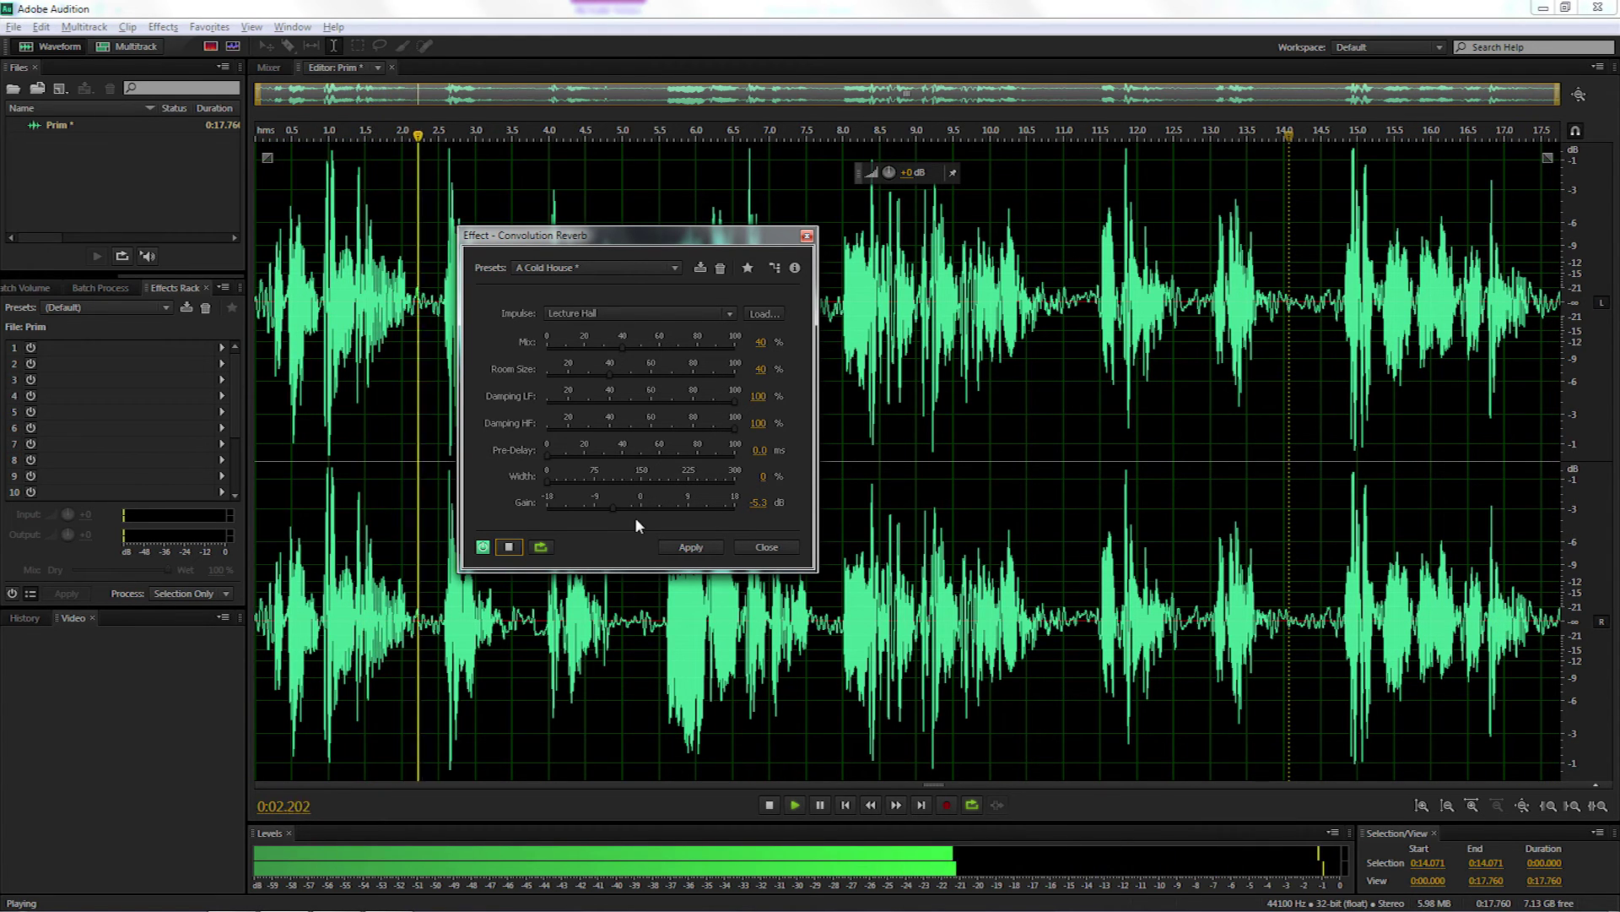
{"action": "mouse_move", "coordinate": [614, 505]}
{"action": "left_mouse_down"}
{"action": "mouse_move", "coordinate": [642, 504]}
{"action": "mouse_move", "coordinate": [622, 508]}
{"action": "left_mouse_up"}
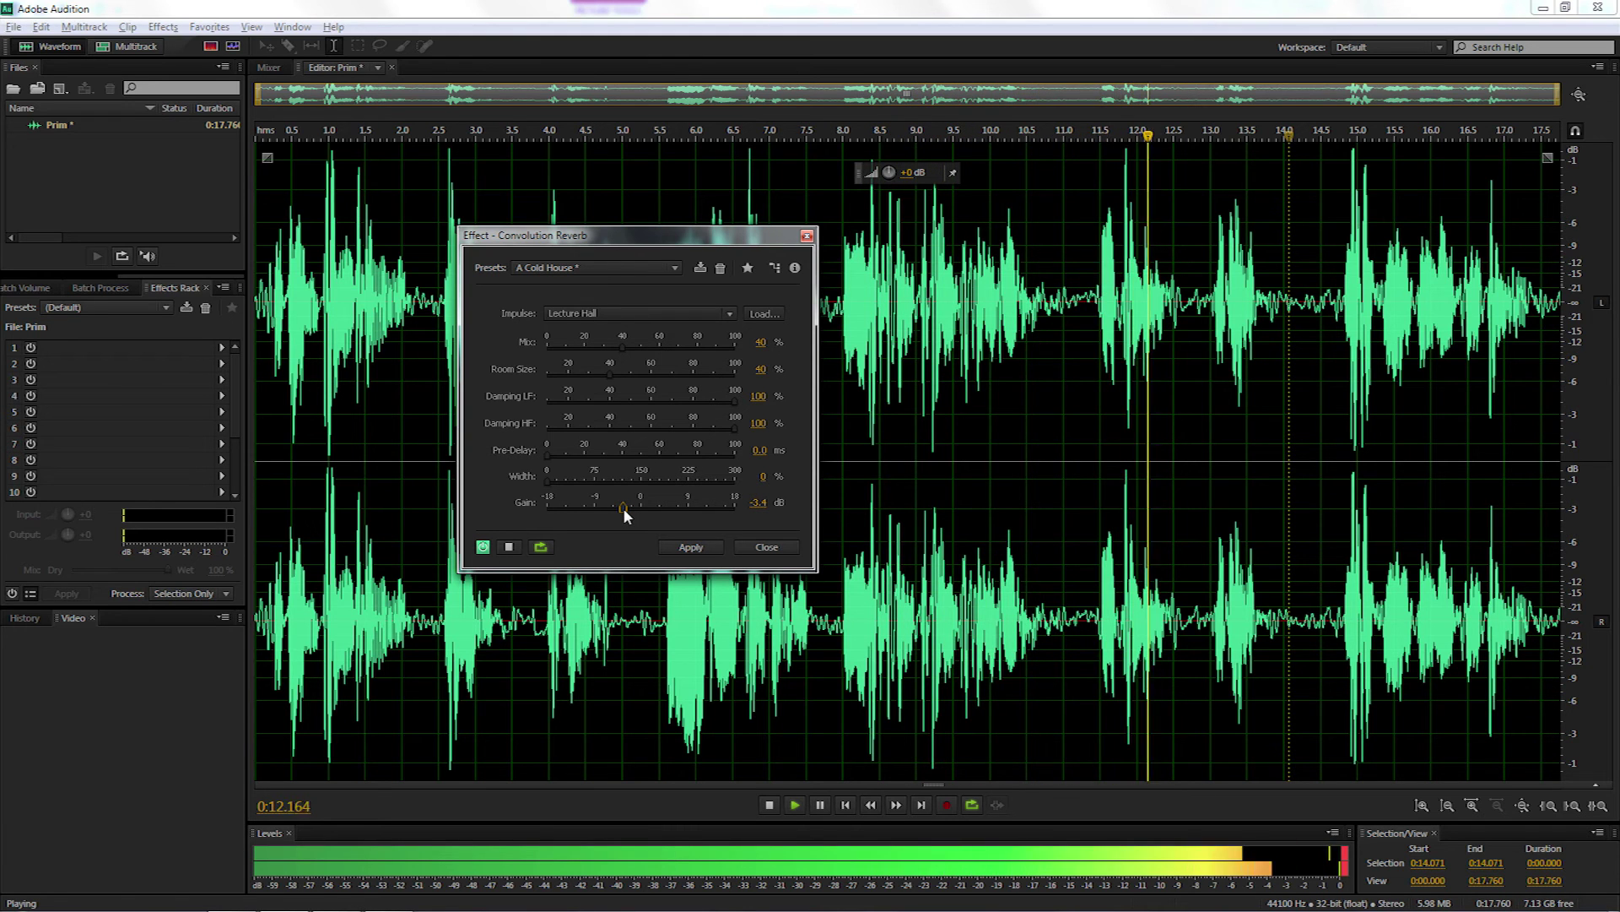
{"action": "left_click_drag", "start_coordinate": [623, 508], "coordinate": [626, 507]}
{"action": "key", "text": "space"}
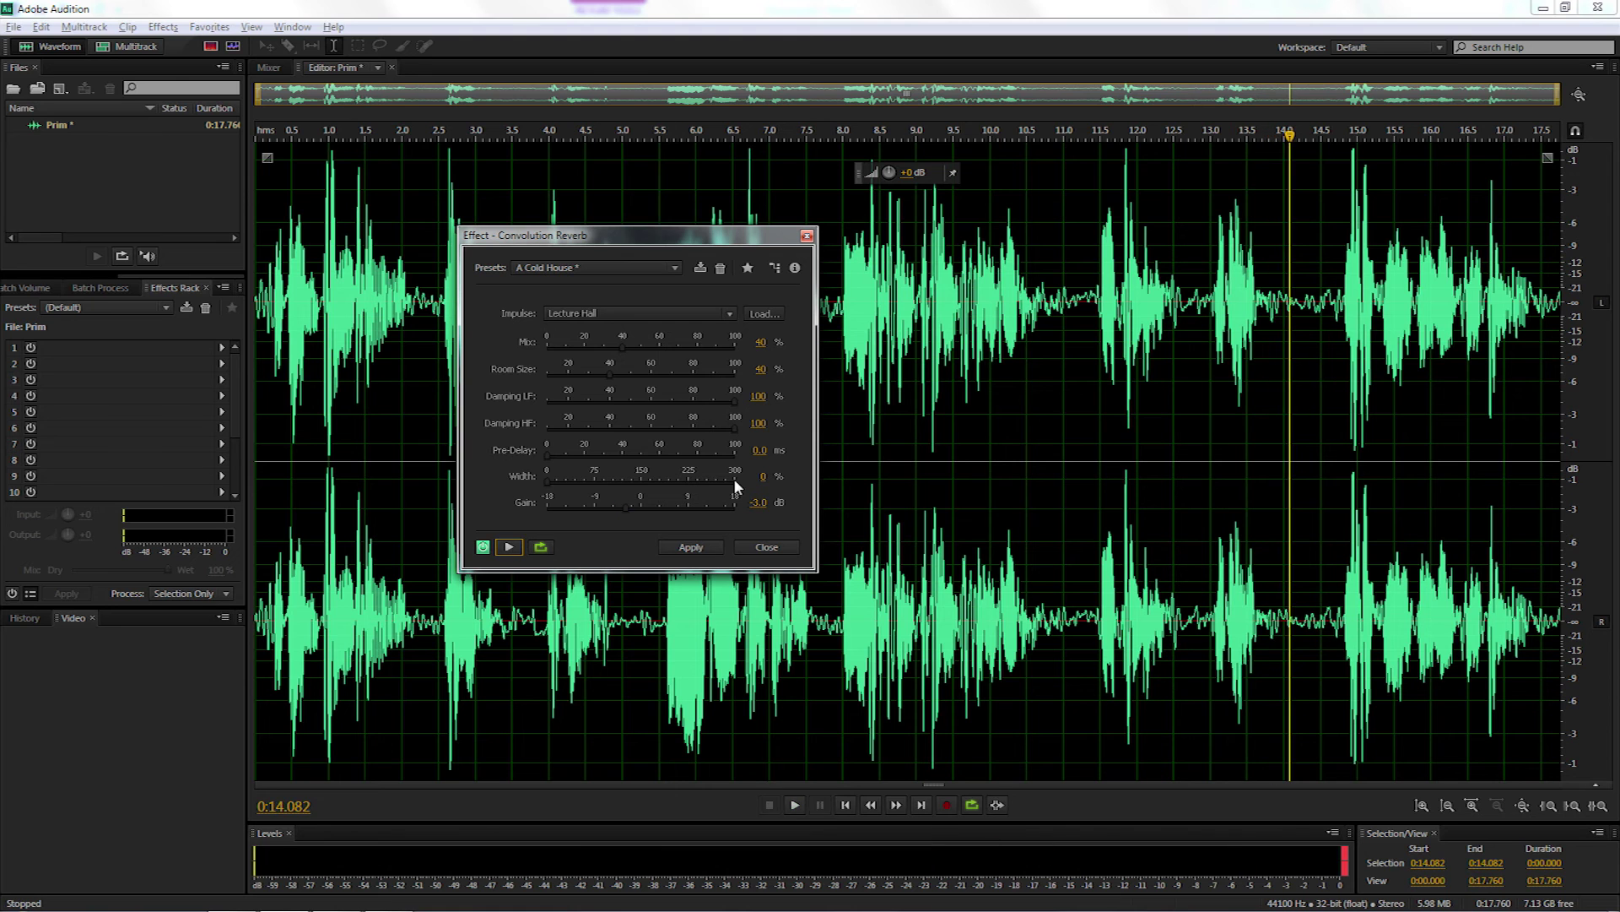
{"action": "left_click", "coordinate": [691, 547]}
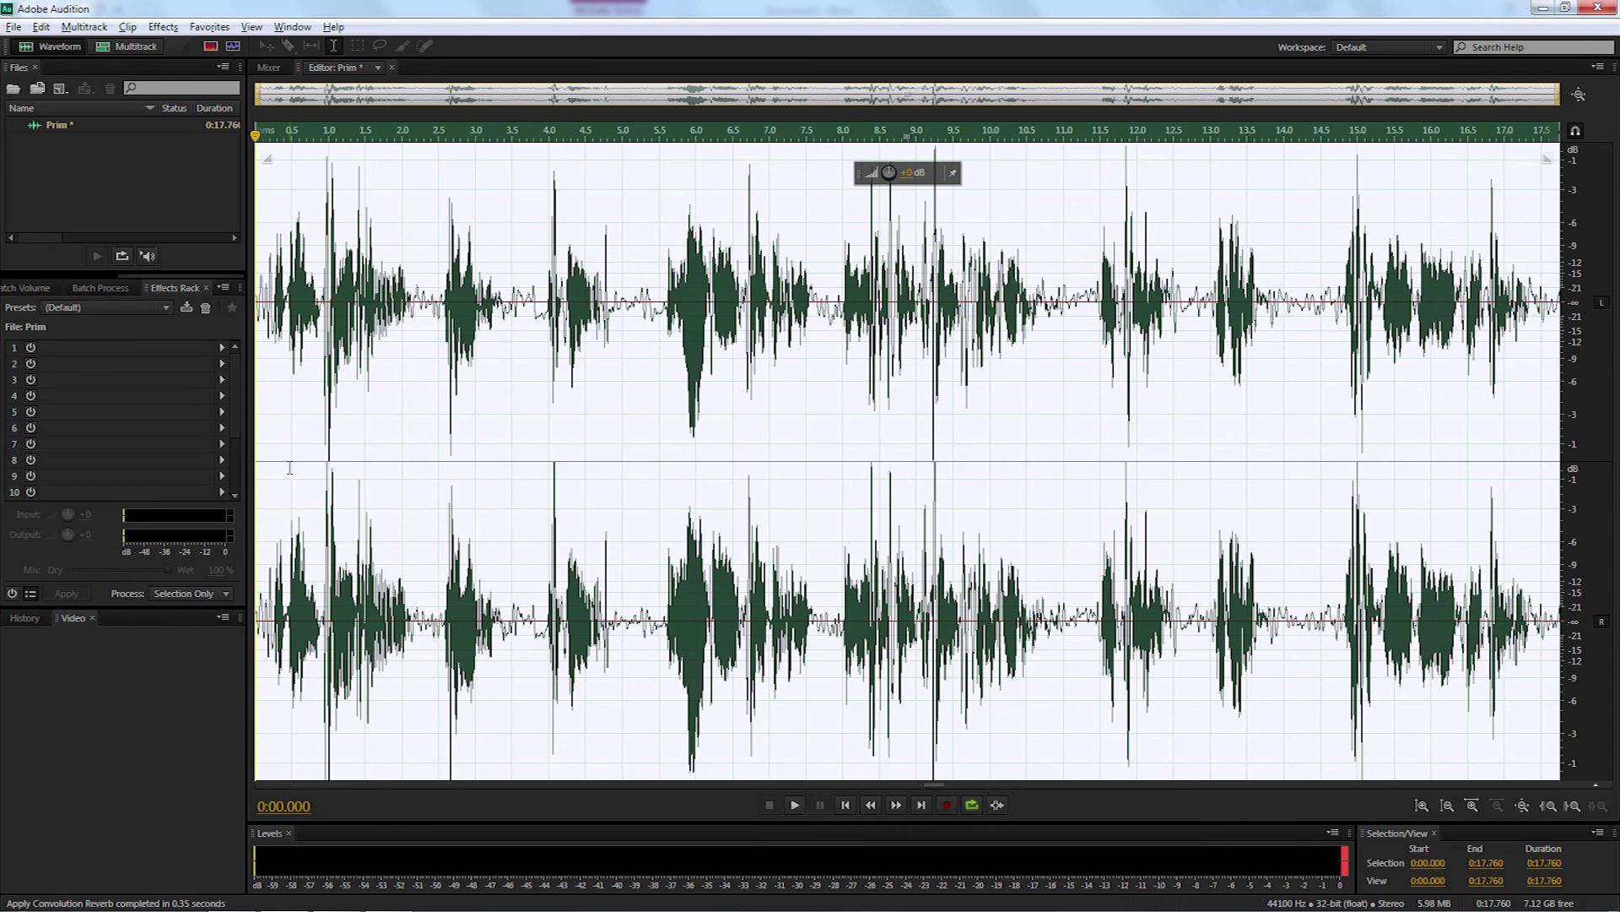
Play the reverb-processed clip from the very beginning to check the final voice.
{"action": "left_click", "coordinate": [261, 466]}
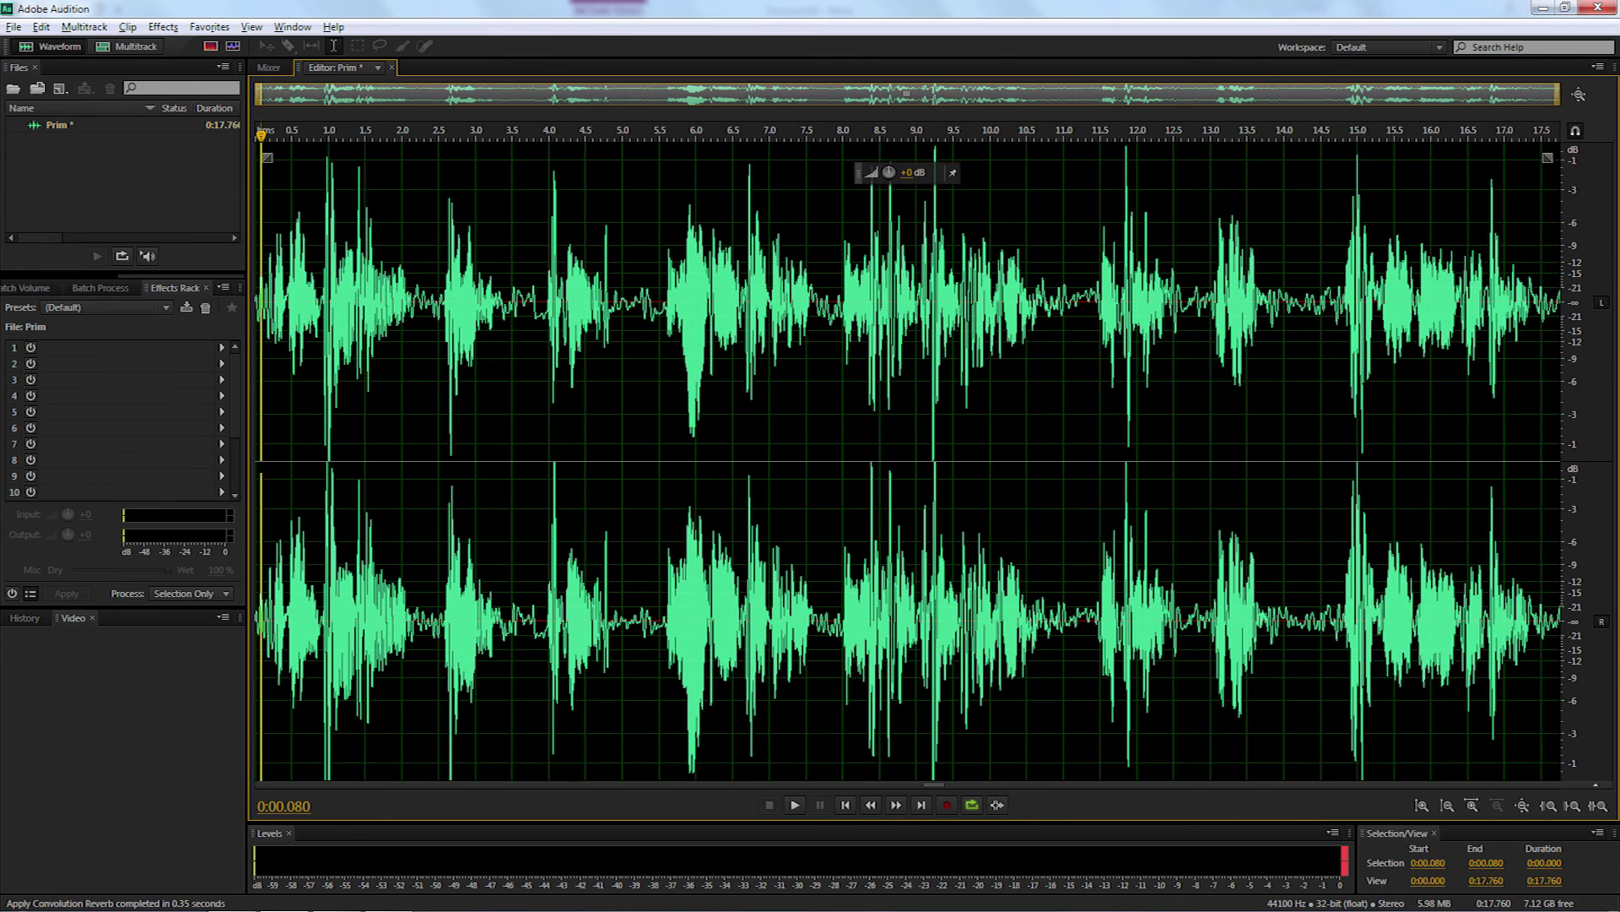
{"action": "left_click", "coordinate": [255, 461]}
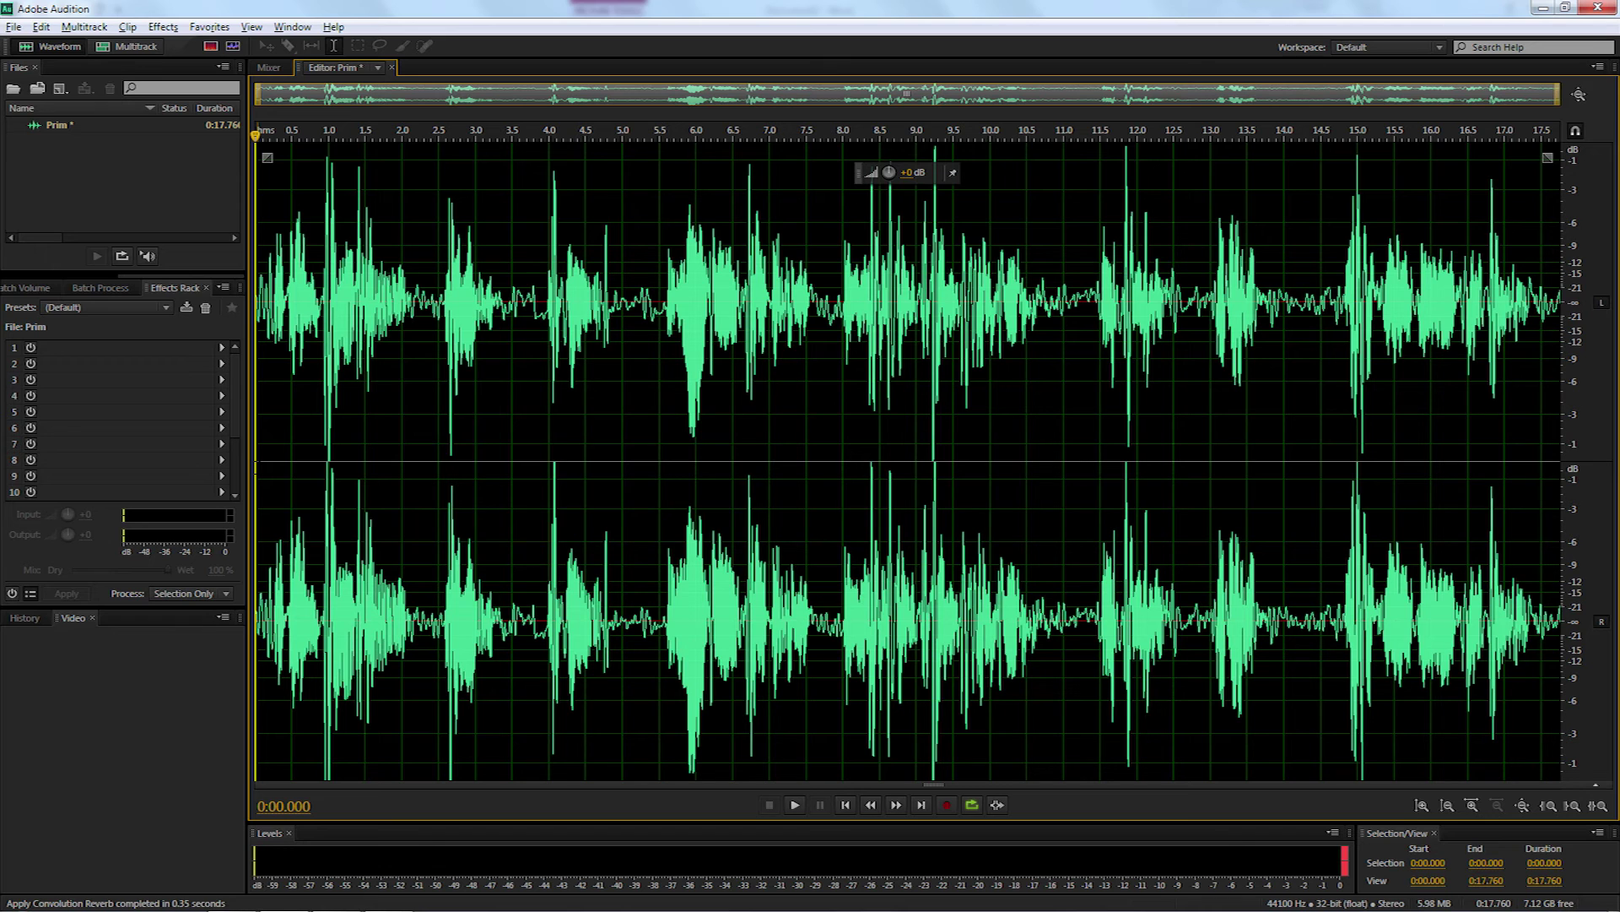
{"action": "key", "text": "space"}
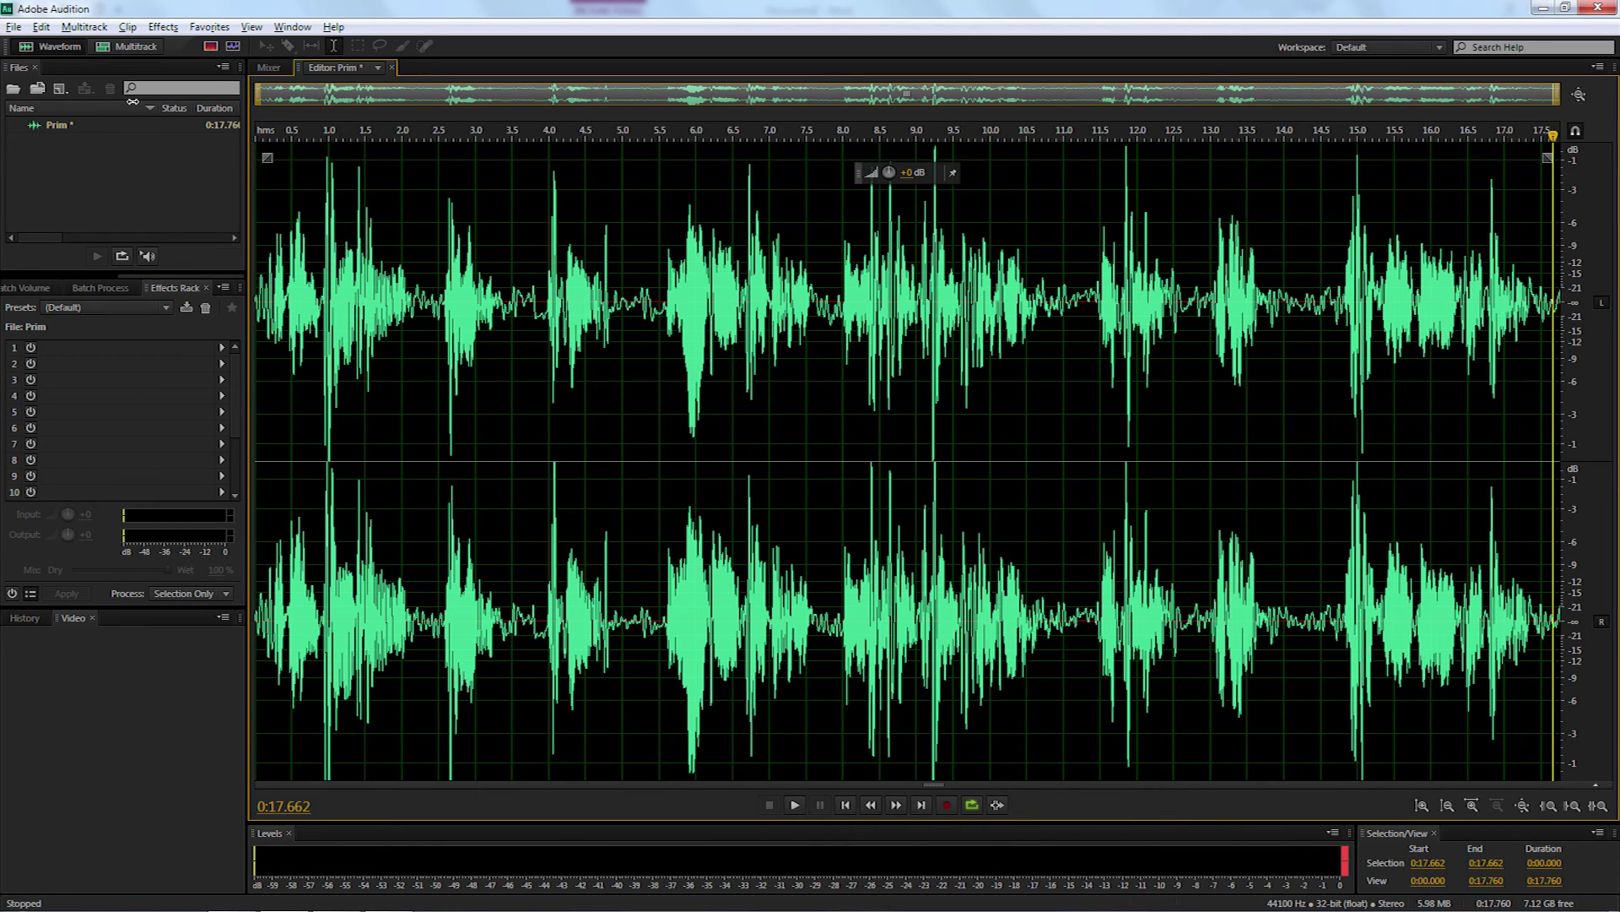
Save the processed clip as Prime.wav on the Desktop in Wave PCM format.
{"action": "left_click", "coordinate": [13, 26]}
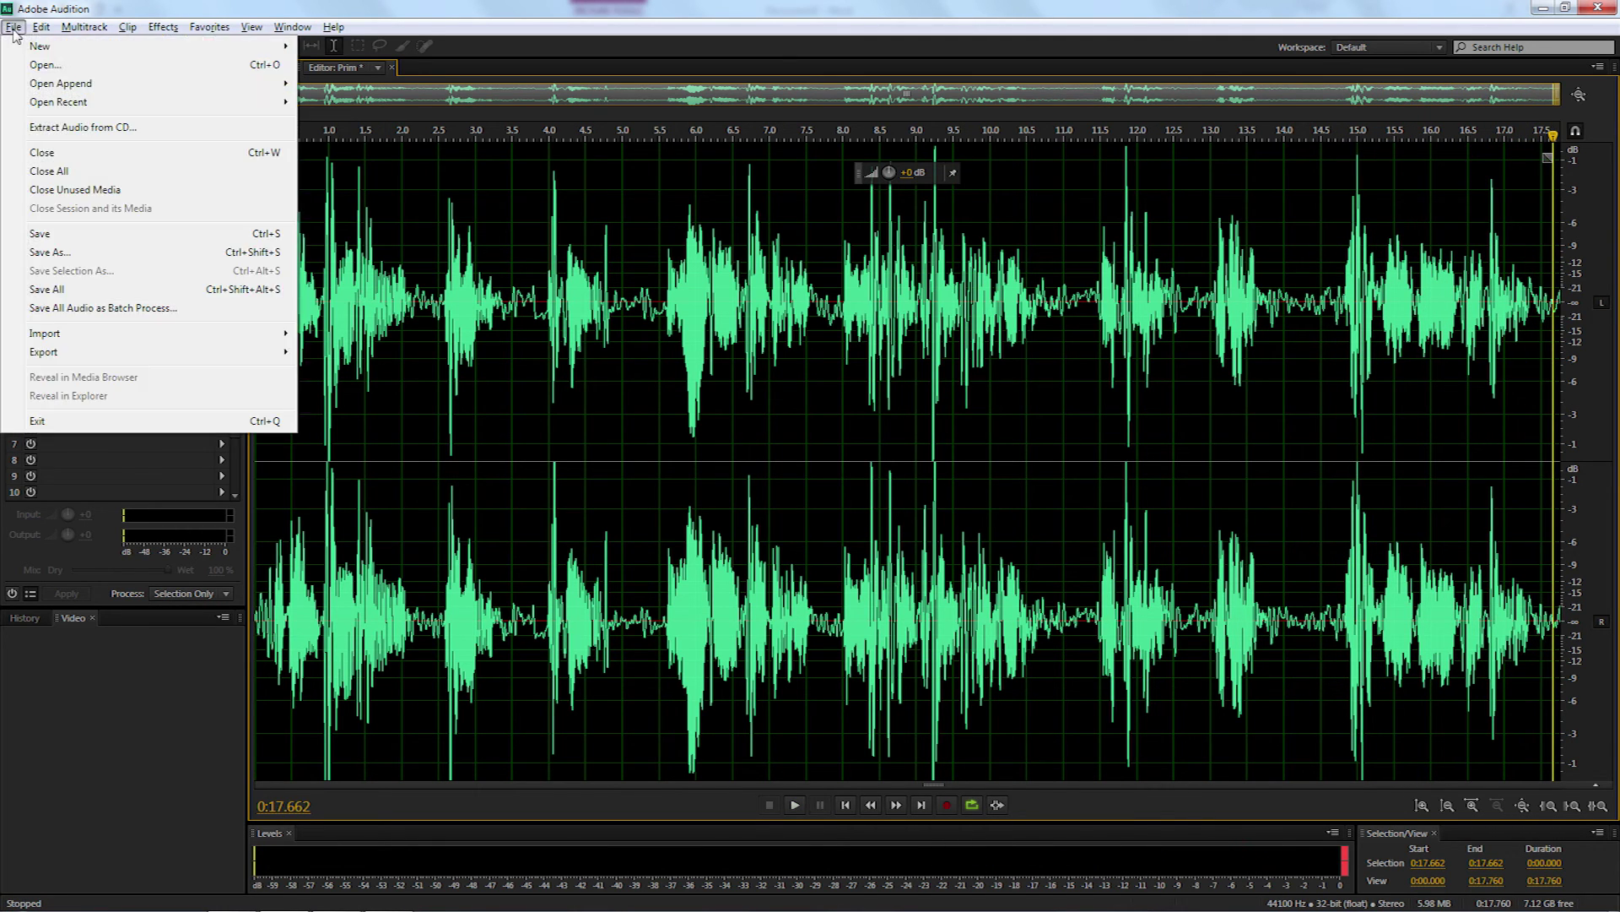
{"action": "left_click", "coordinate": [109, 253]}
{"action": "left_click", "coordinate": [506, 252]}
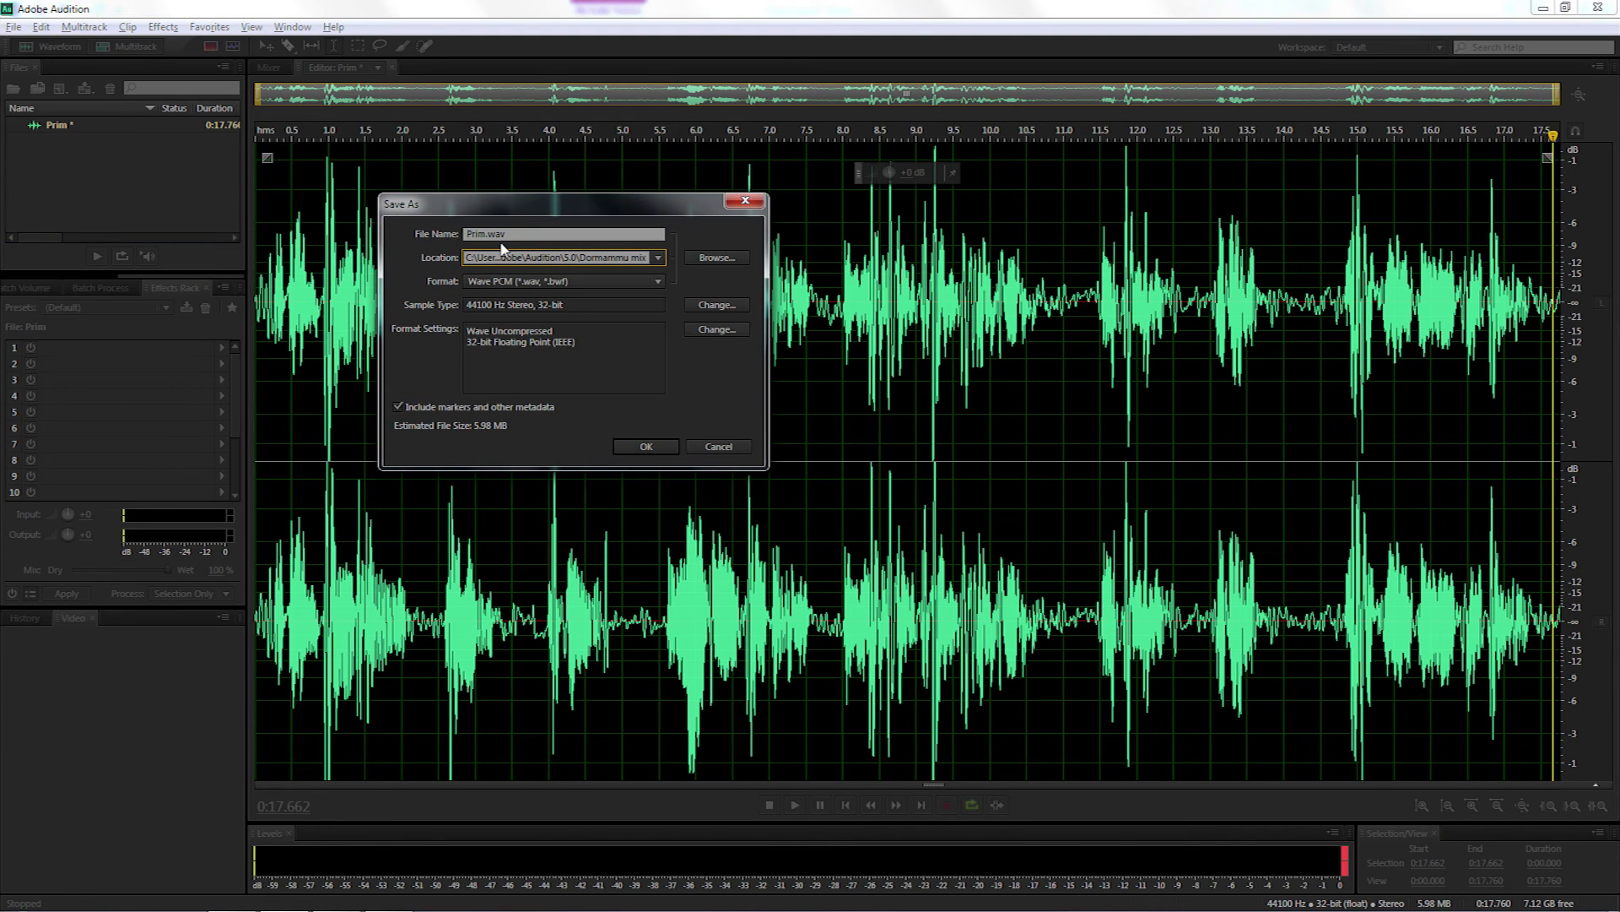
{"action": "left_click", "coordinate": [487, 235]}
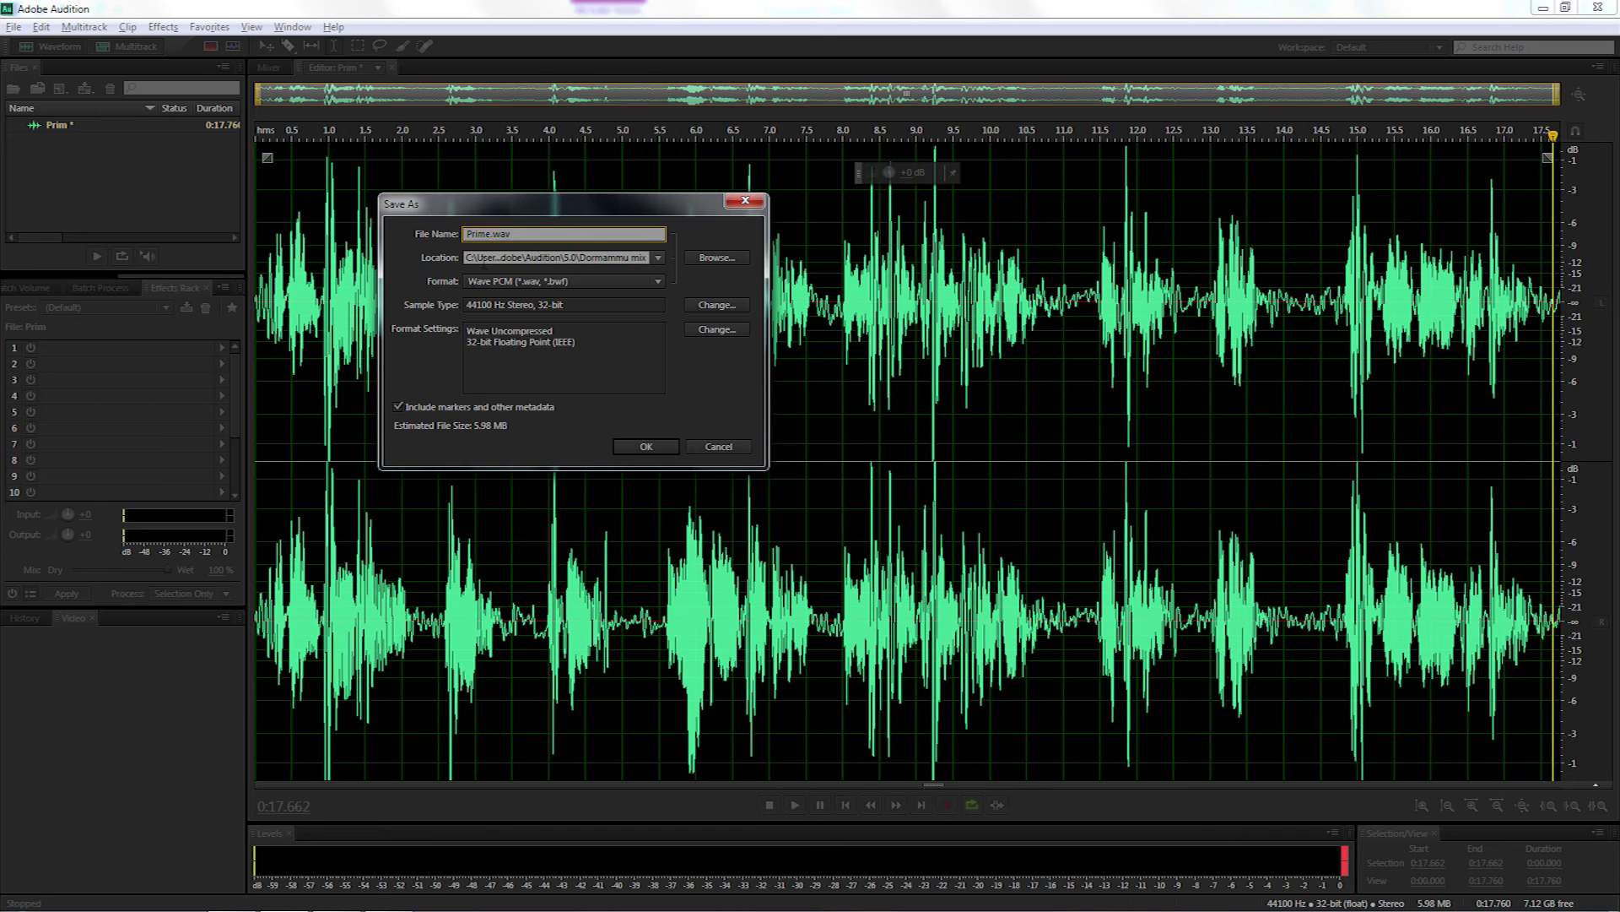
{"action": "left_click", "coordinate": [658, 258]}
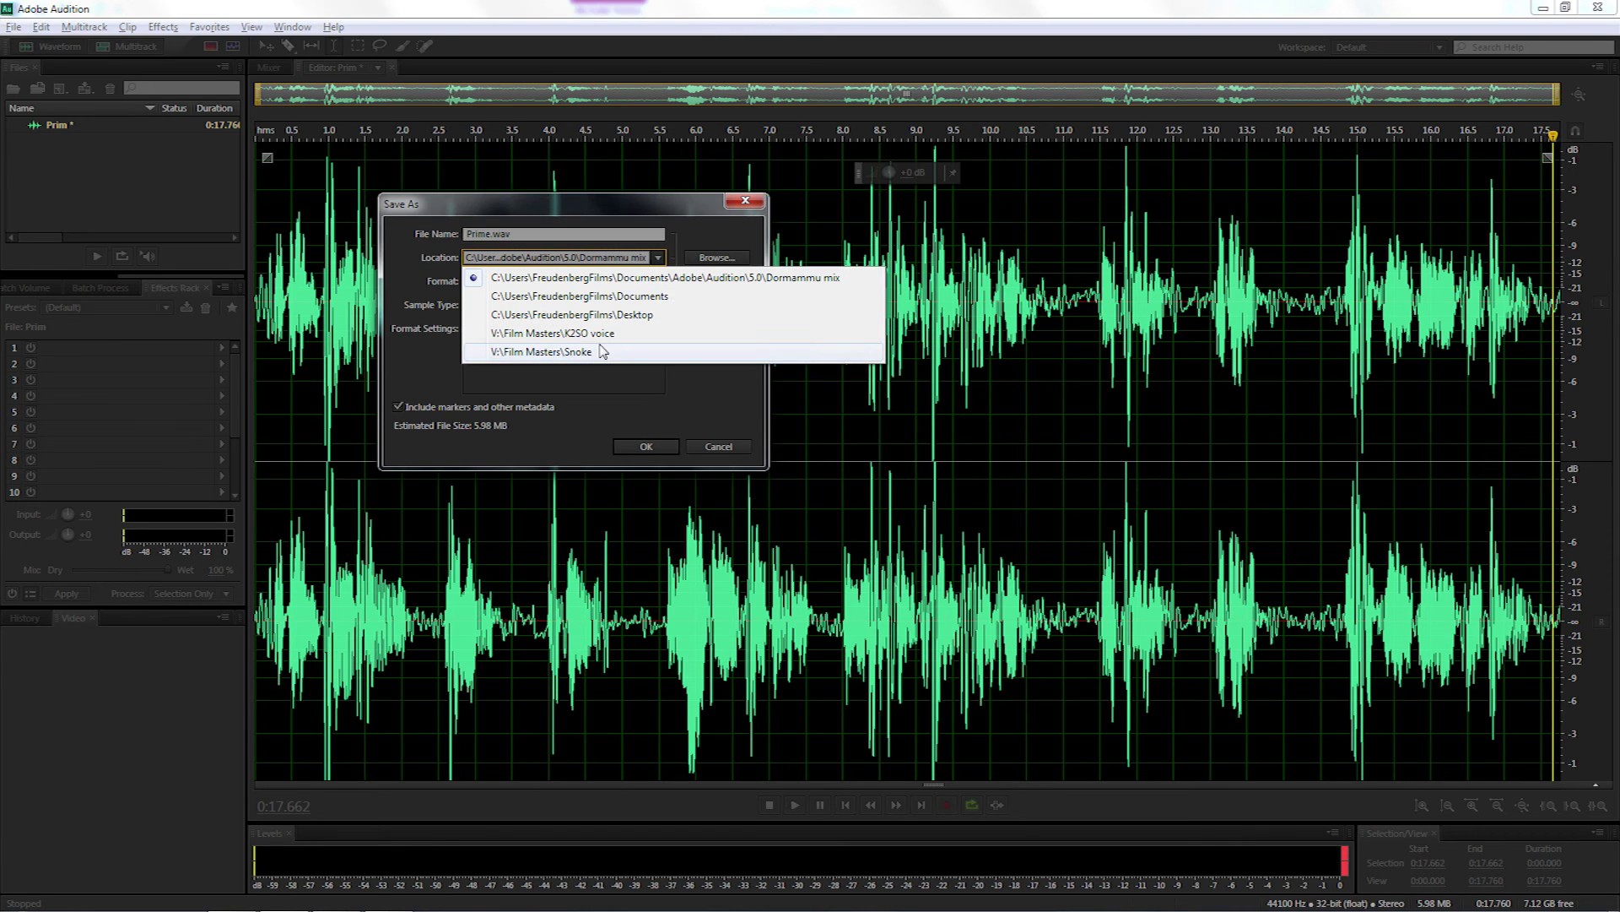
{"action": "left_click", "coordinate": [602, 316]}
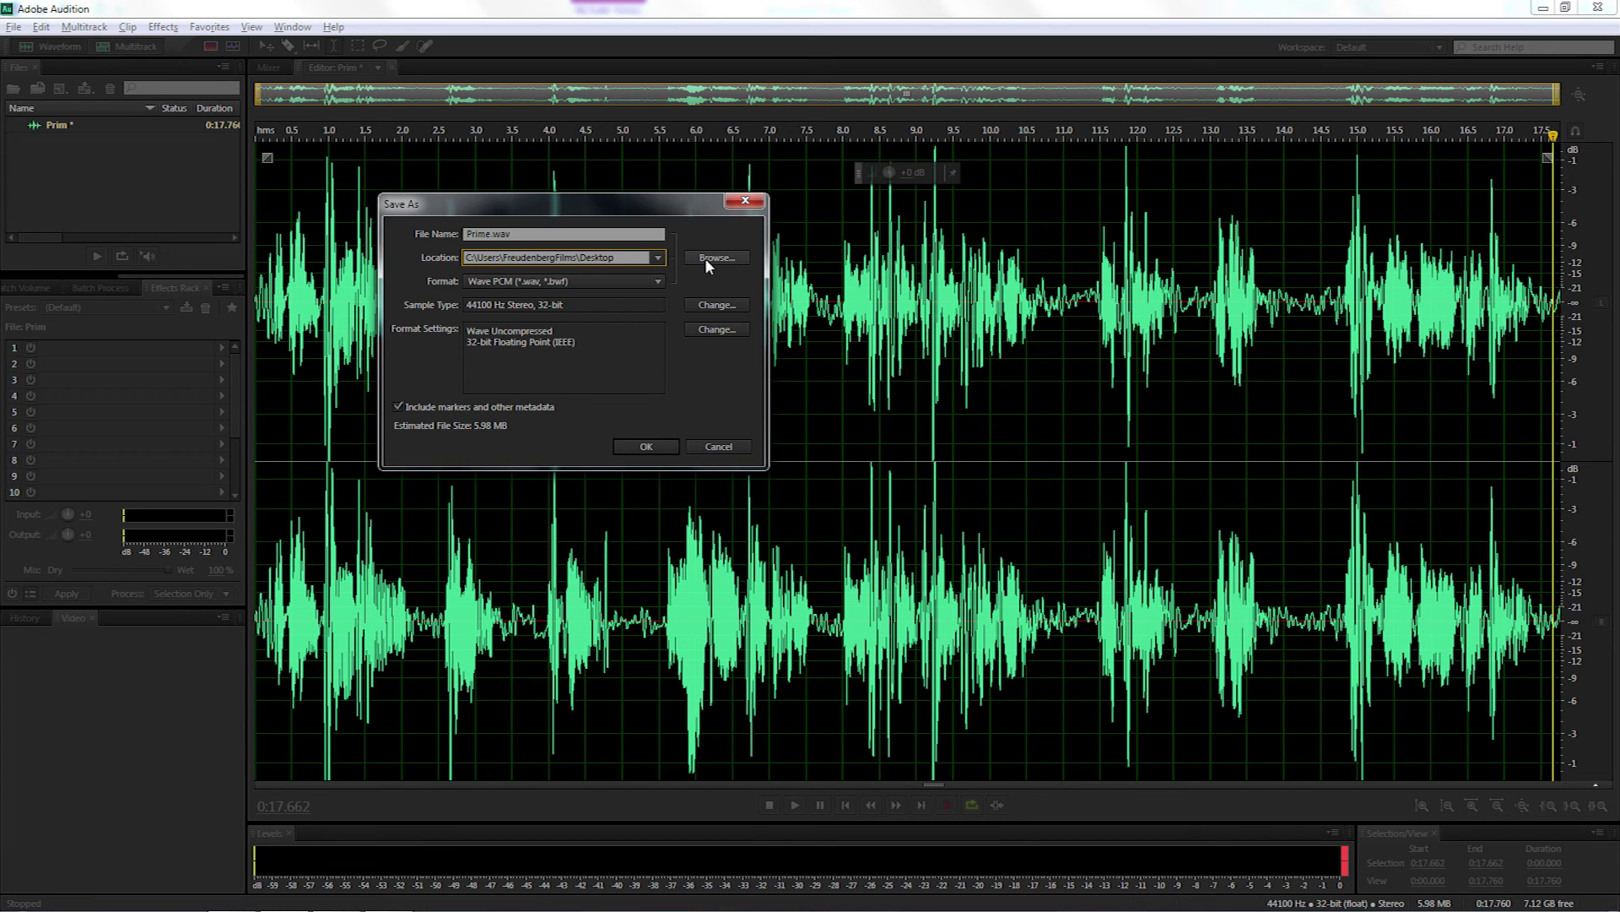
{"action": "left_click", "coordinate": [504, 280]}
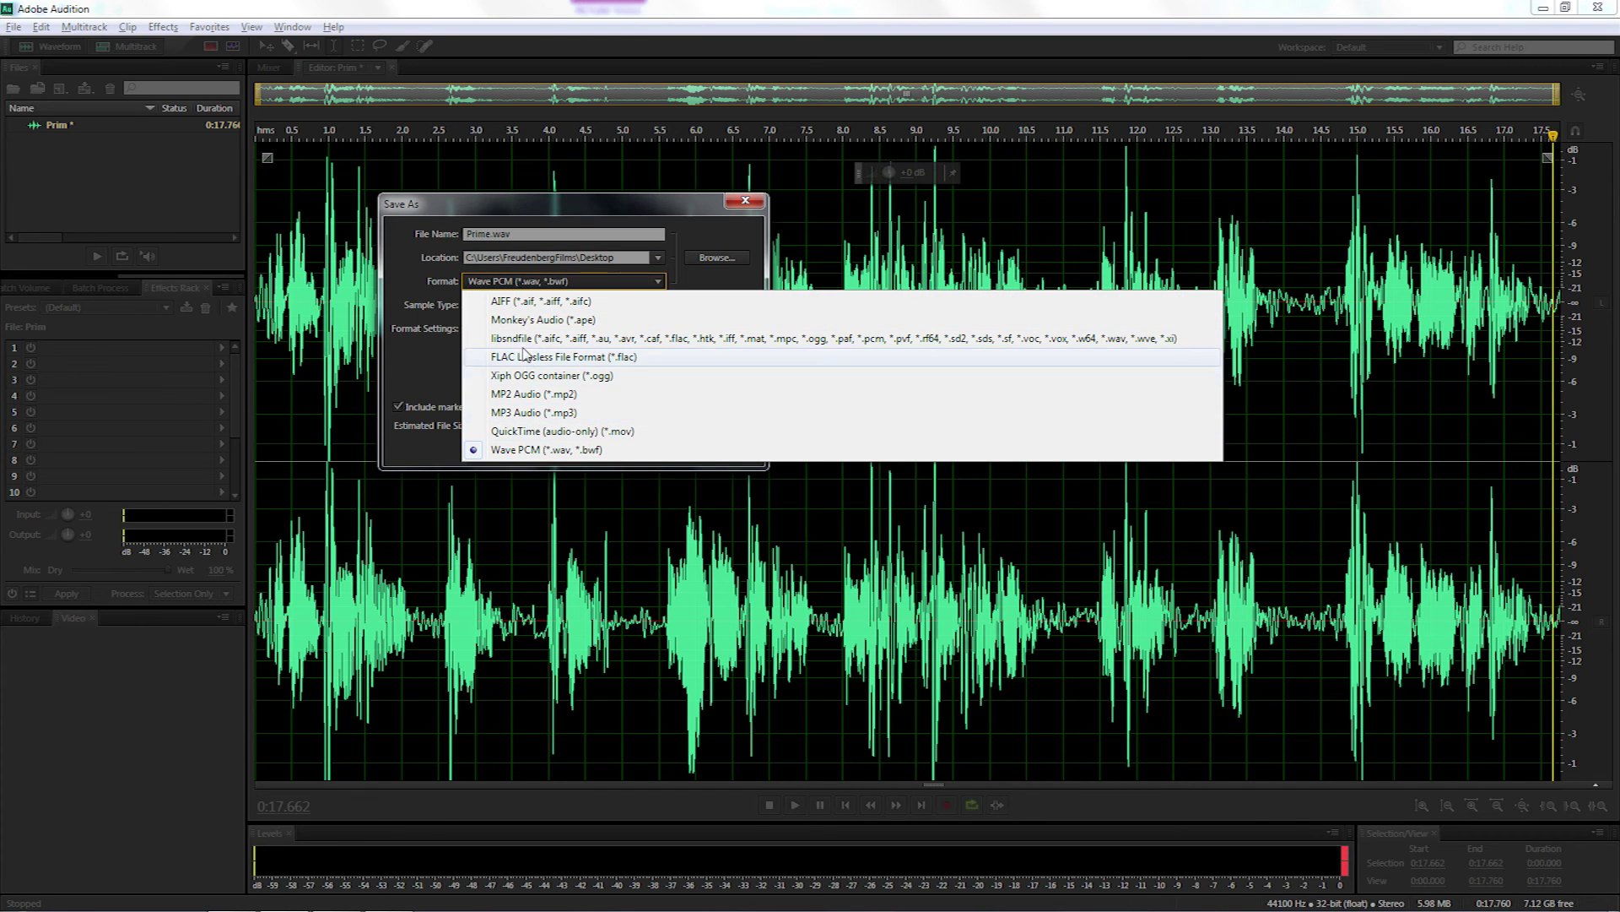
{"action": "left_click", "coordinate": [445, 370]}
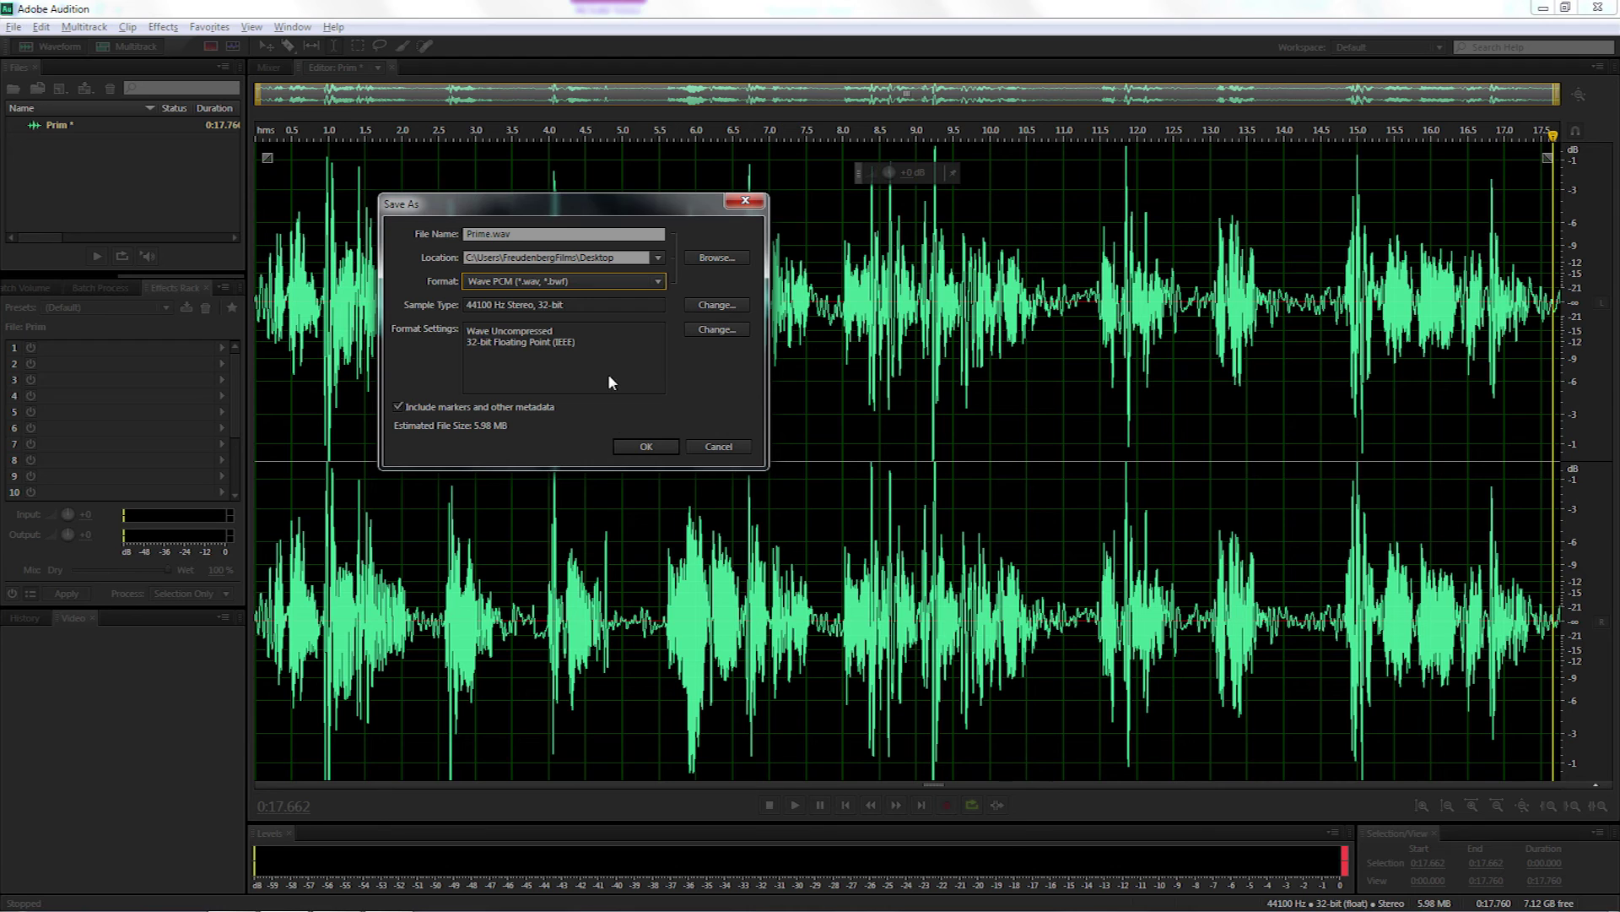
{"action": "left_click", "coordinate": [625, 446]}
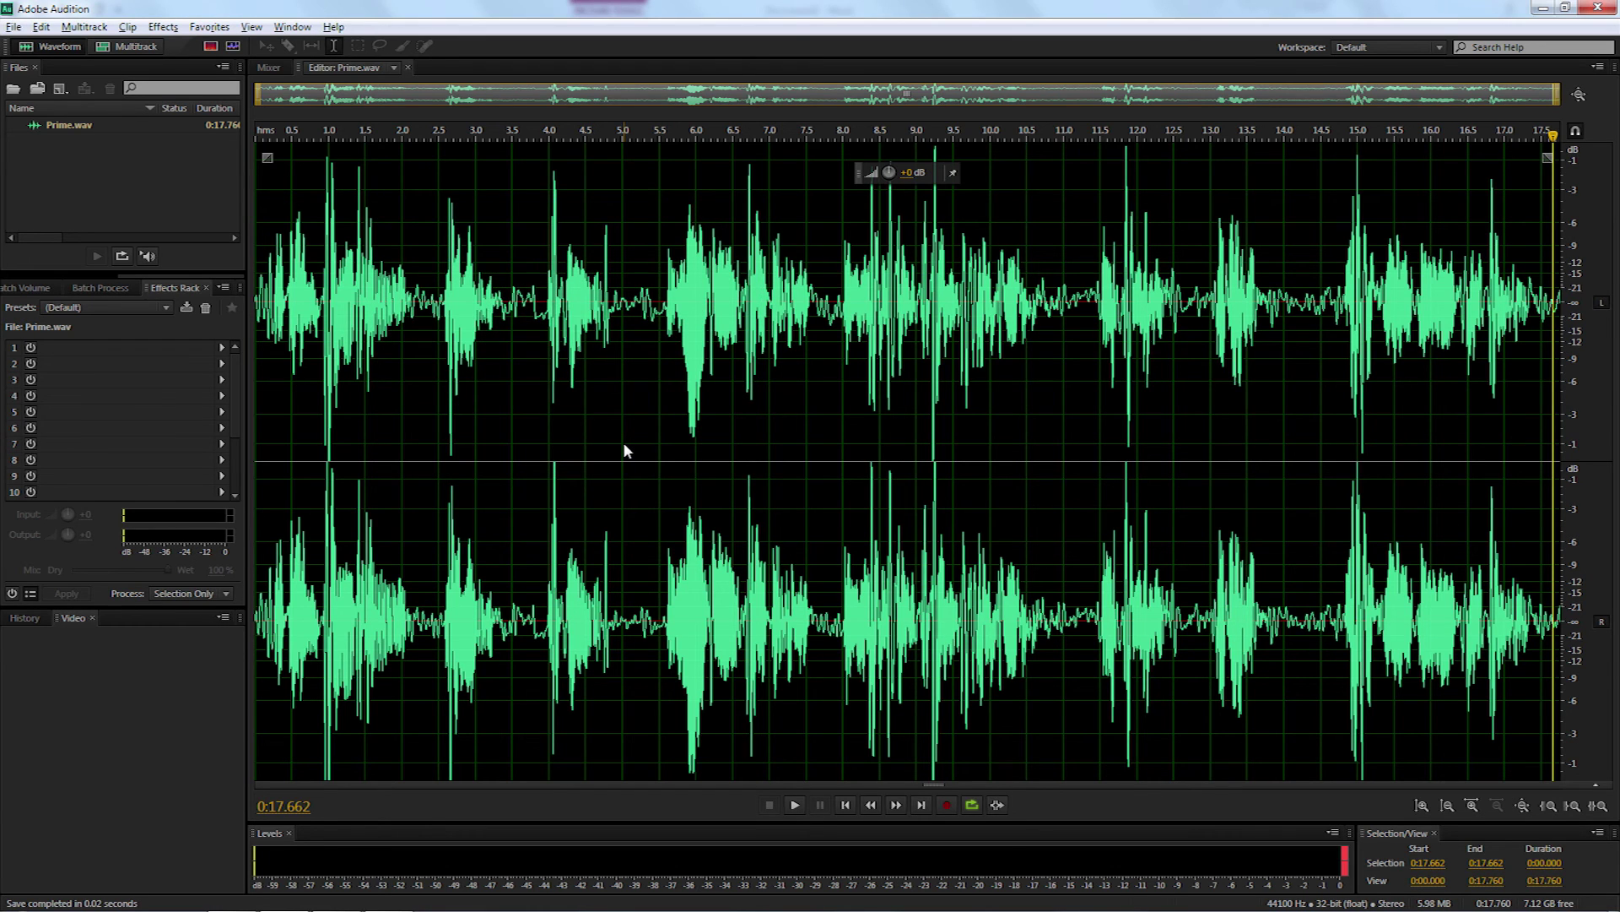